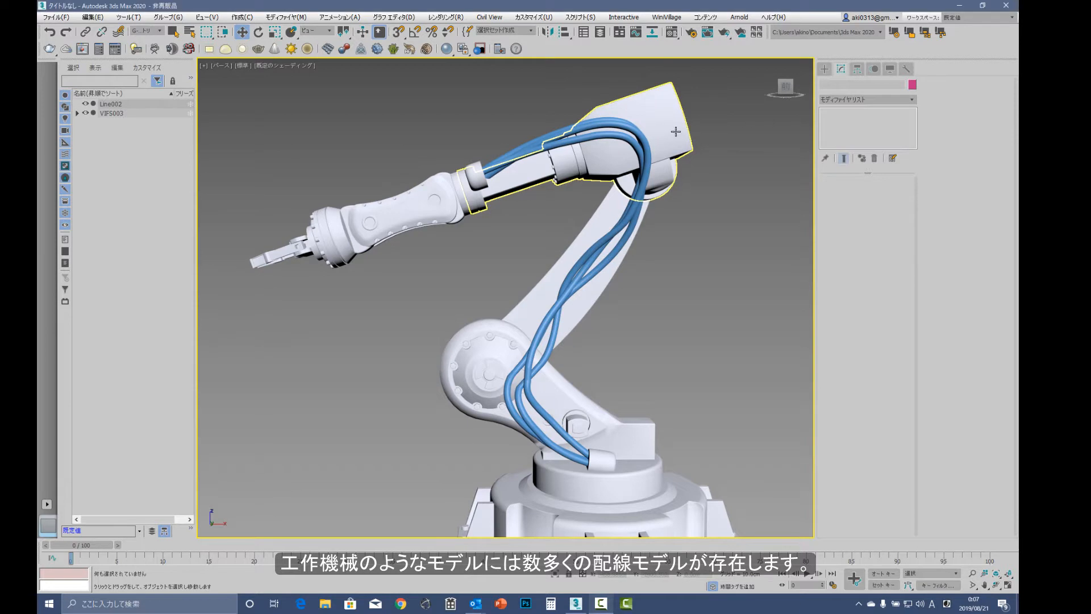
right_click(674, 128)
click(694, 144)
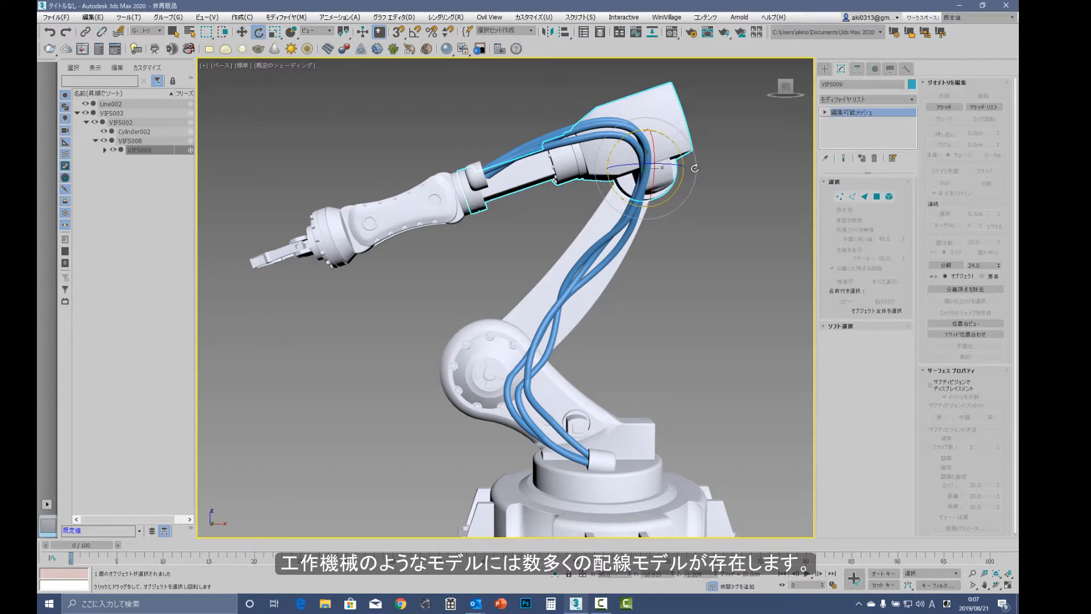
drag(671, 194, 740, 129)
right_click(740, 129)
click(710, 215)
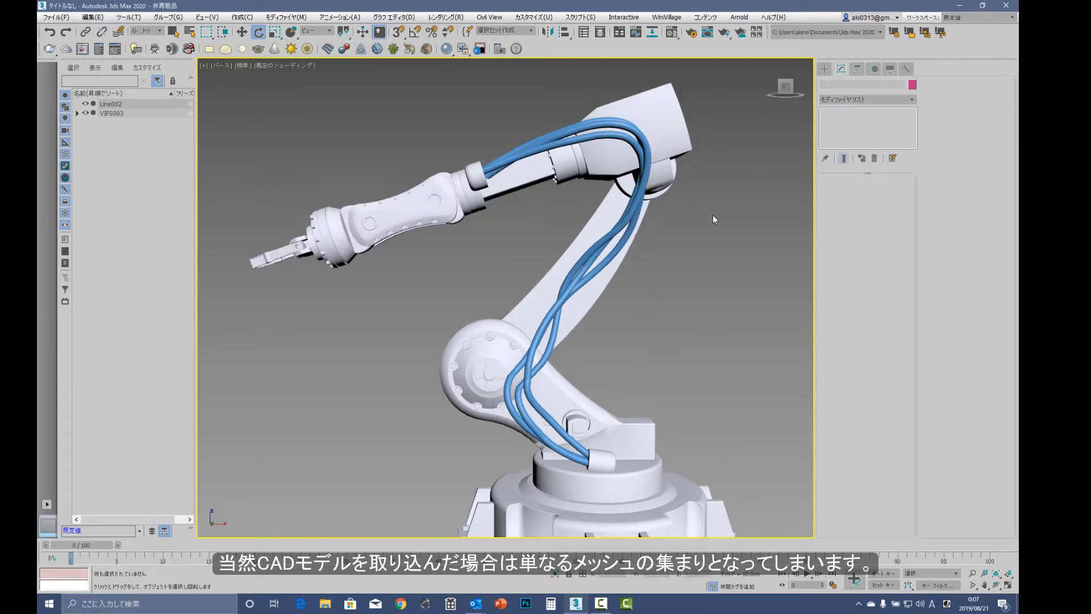
Hide everything except the blue cable model and show its mesh edges
click(560, 133)
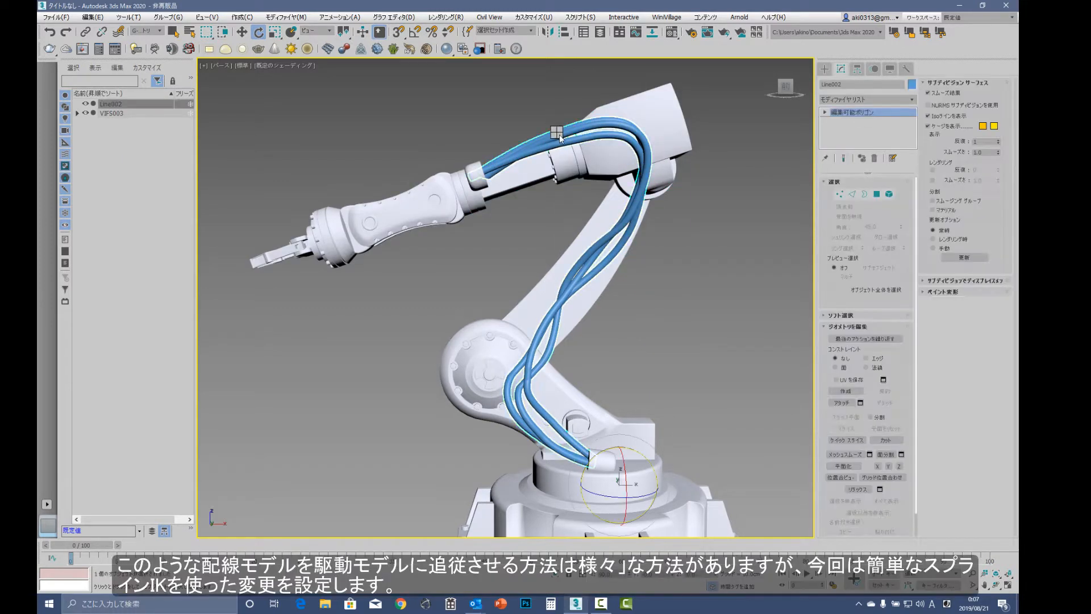
right_click(559, 134)
click(591, 101)
middle_drag(596, 221, 596, 281)
key(F4)
Inspect the polygon lengths along the cables, from the upper arm section down to the lower bends
scroll(545, 250, up, 5)
middle_drag(554, 230, 559, 349)
scroll(537, 229, up, 2)
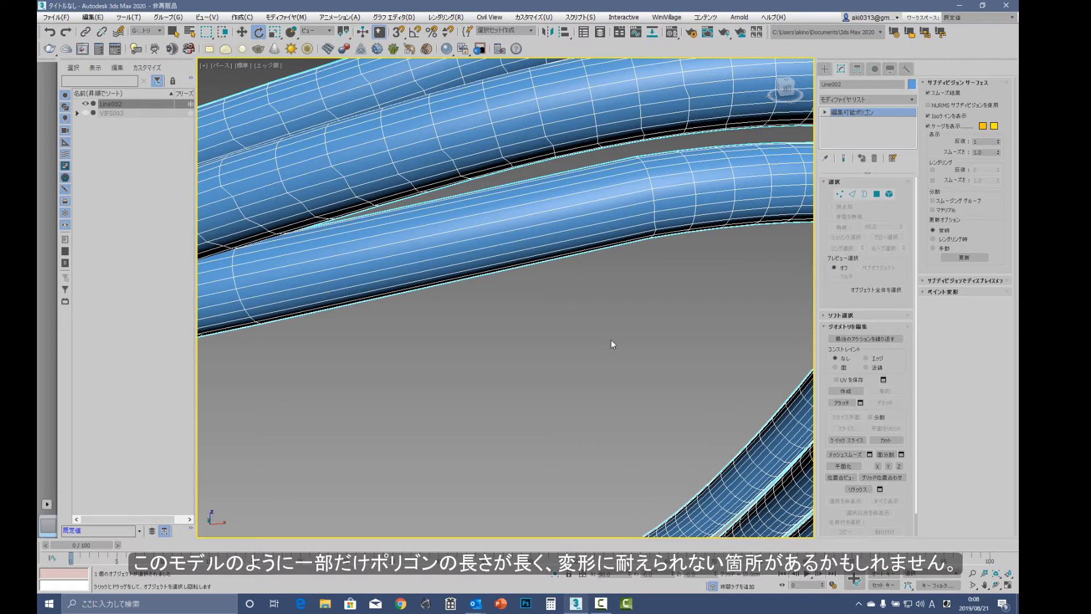
scroll(455, 324, down, 7)
middle_drag(587, 281, 717, 137)
scroll(566, 266, up, 5)
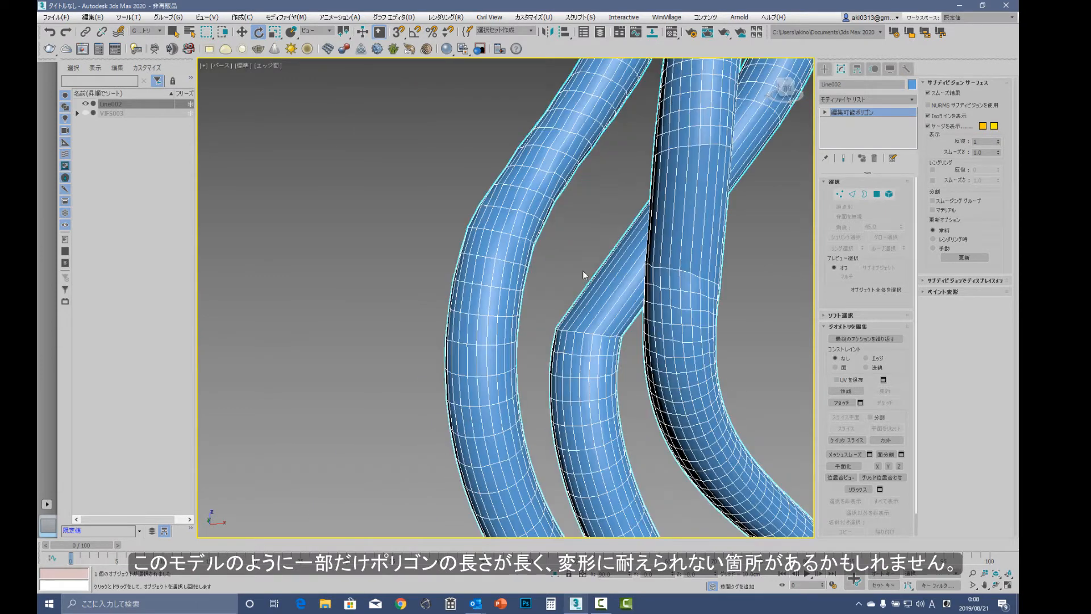
middle_drag(714, 263, 563, 310)
scroll(564, 310, down, 6)
middle_drag(688, 226, 605, 281)
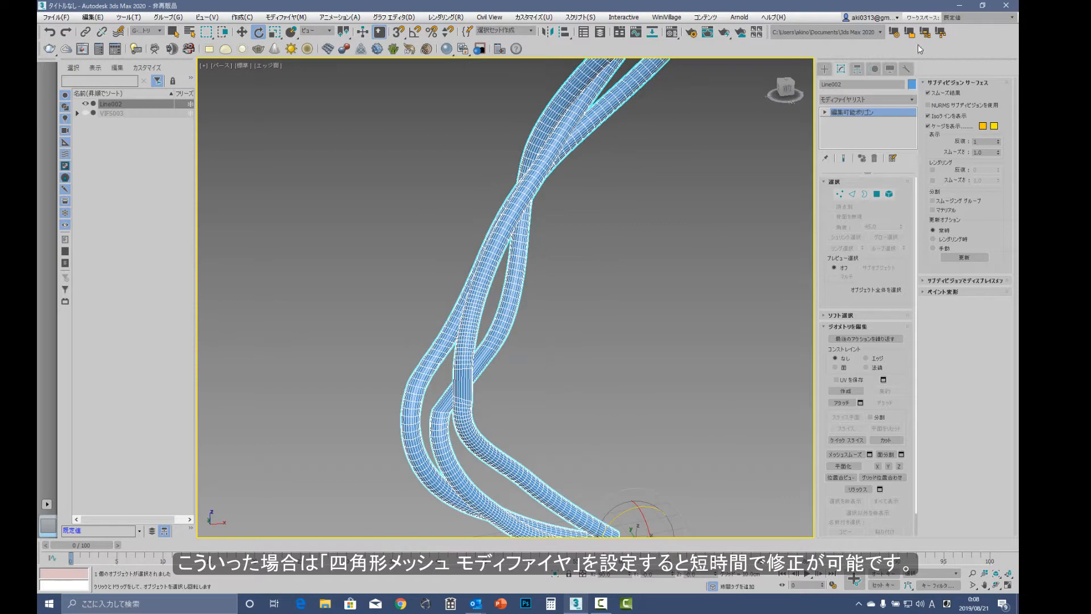
Add a Quadify Mesh (四角面化メッシュ) modifier to the cables and set its Quad Size % to 1.0
click(907, 102)
scroll(937, 328, down, 10)
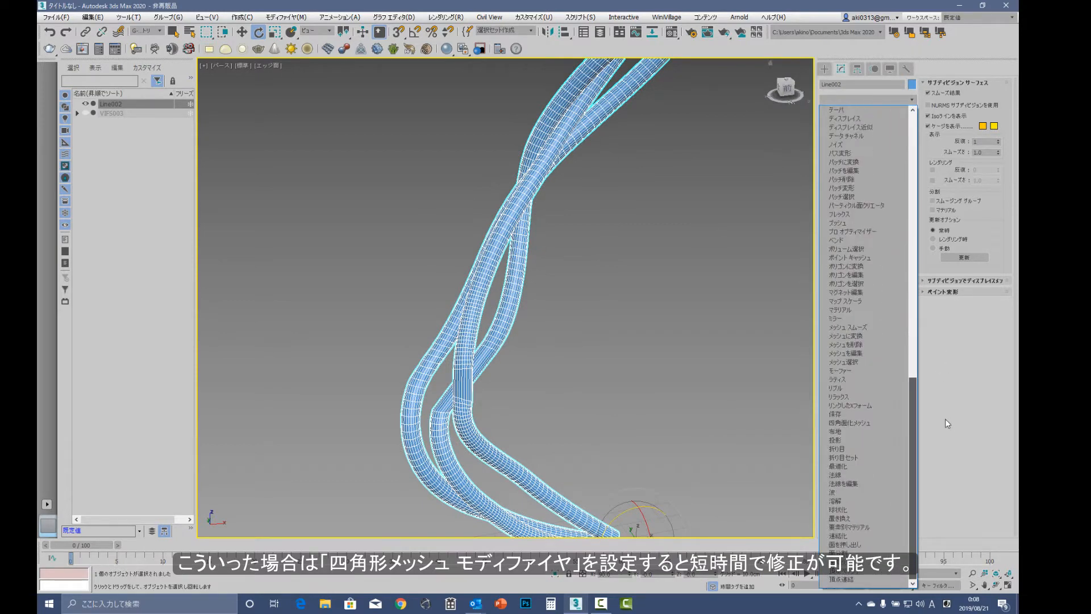
click(861, 422)
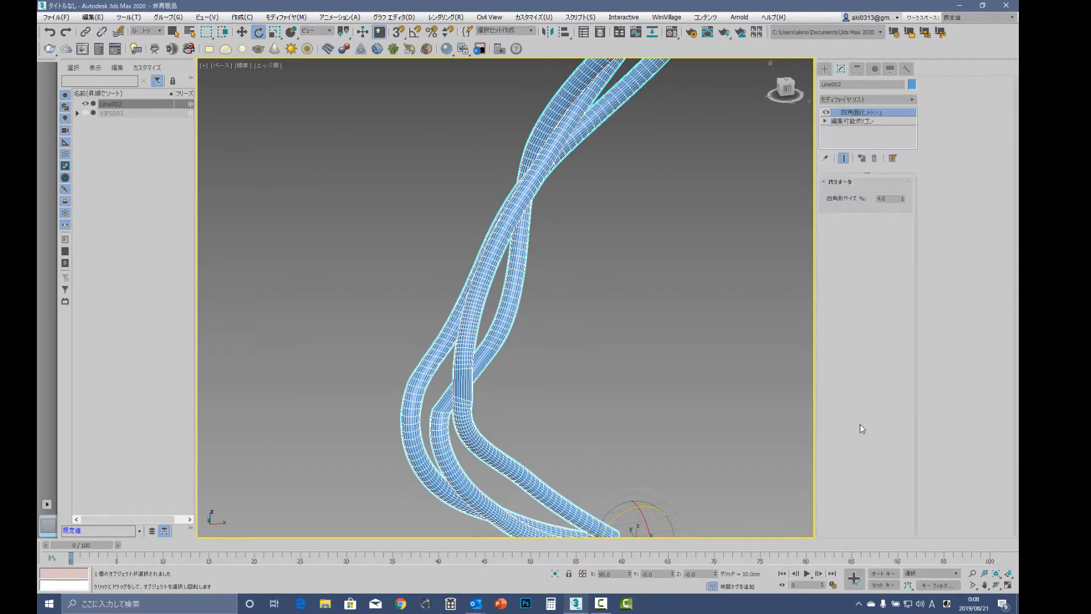
click(902, 200)
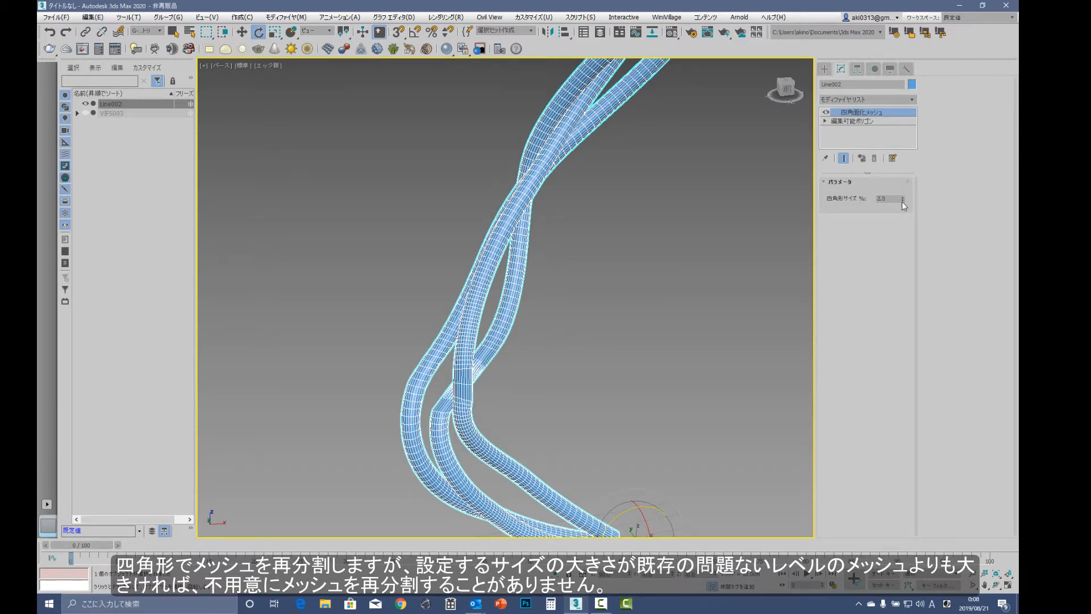
click(901, 200)
click(902, 200)
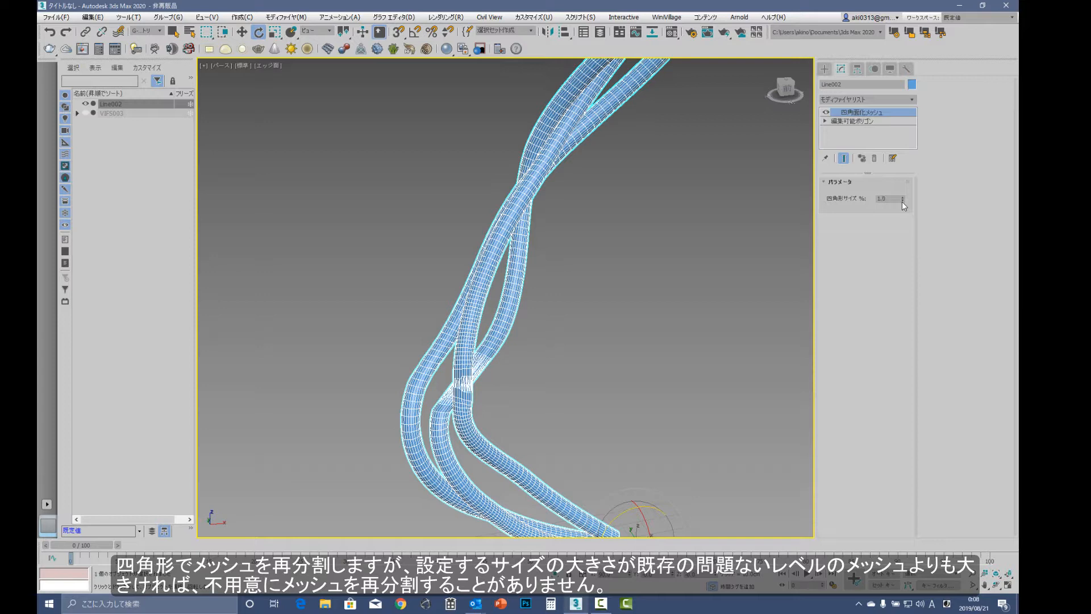
Set the Quadify Mesh modifier's Quad Size % to 2.0 and check the resulting subdivision along the cables
middle_drag(633, 213, 519, 354)
scroll(519, 324, up, 5)
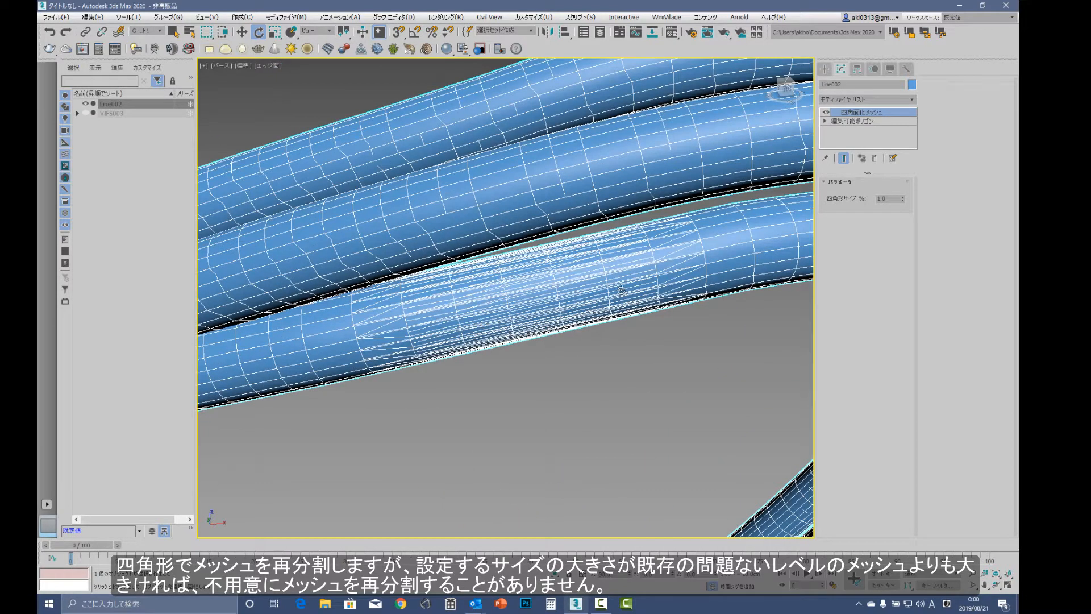
click(903, 197)
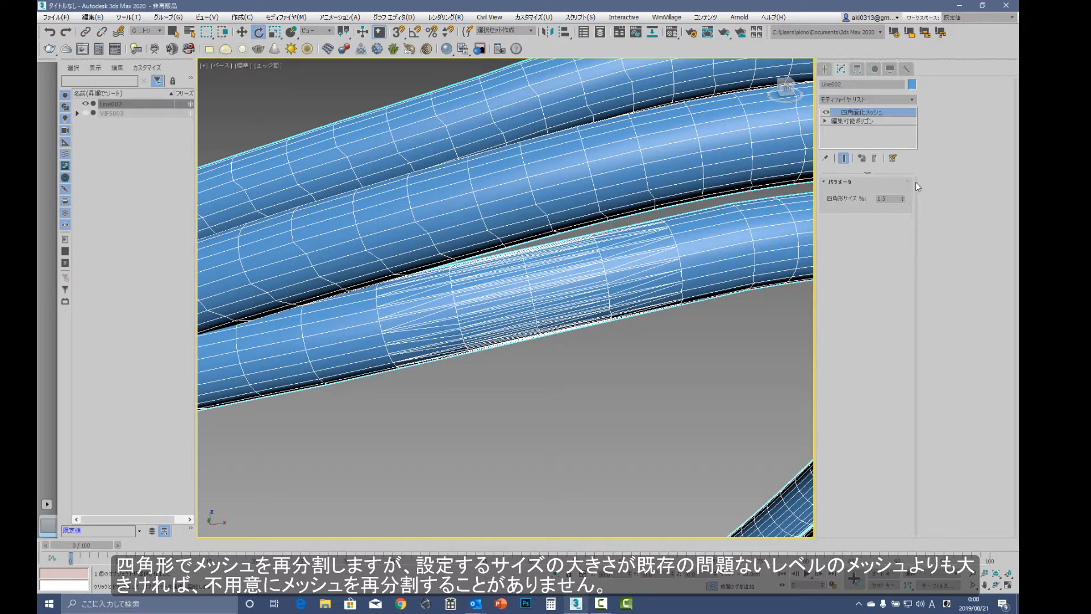
click(903, 198)
scroll(442, 361, down, 6)
middle_drag(450, 244, 542, 271)
scroll(495, 374, up, 5)
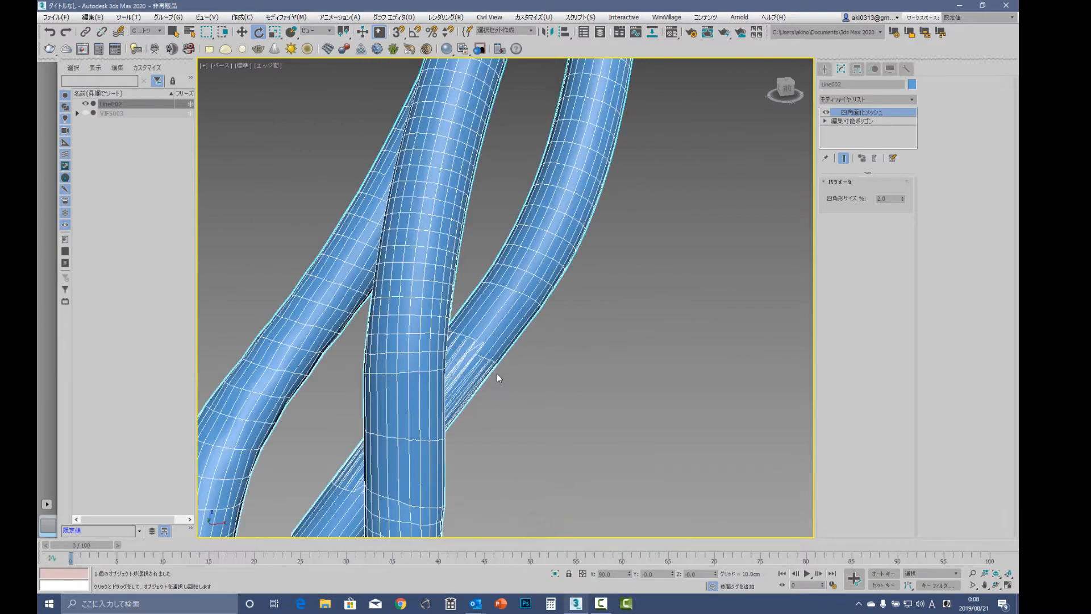
Collapse the cable model's entire modifier stack into an editable poly
right_click(843, 135)
click(869, 241)
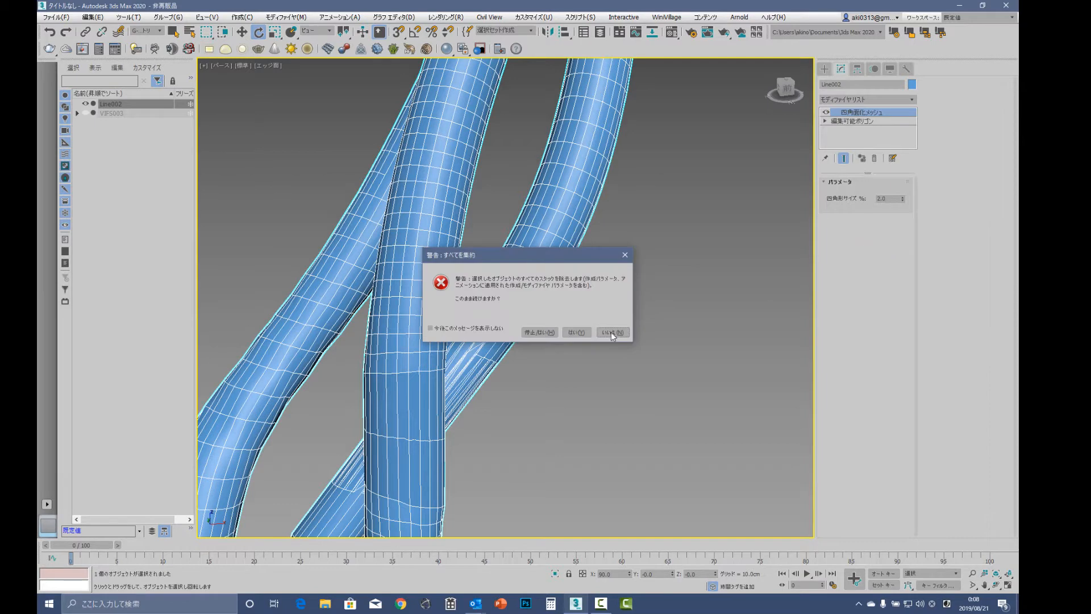
click(576, 332)
scroll(597, 328, down, 10)
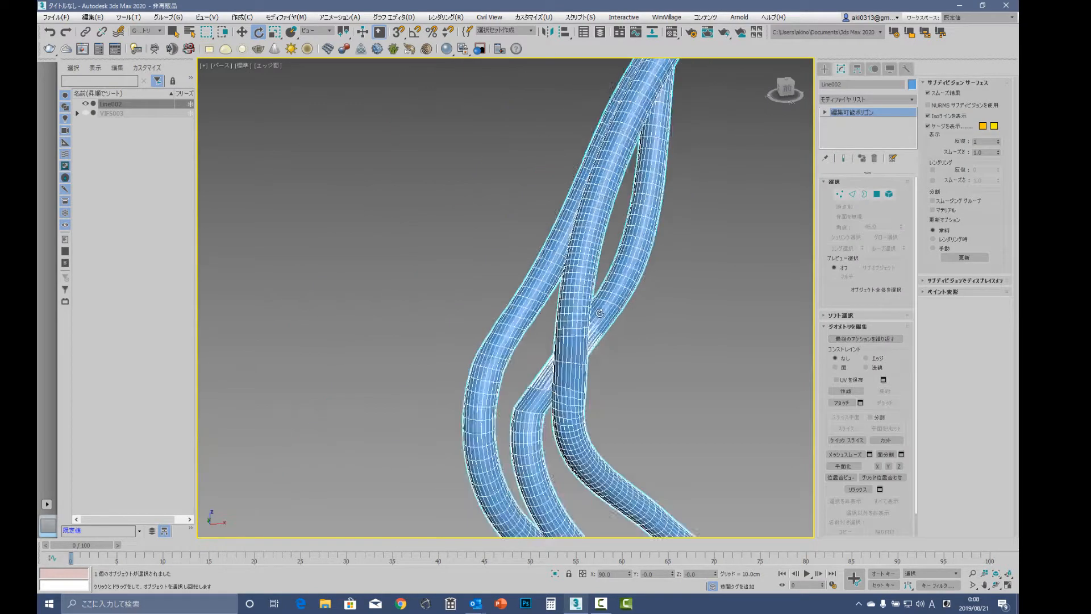
middle_drag(642, 273, 571, 369)
scroll(571, 369, down, 5)
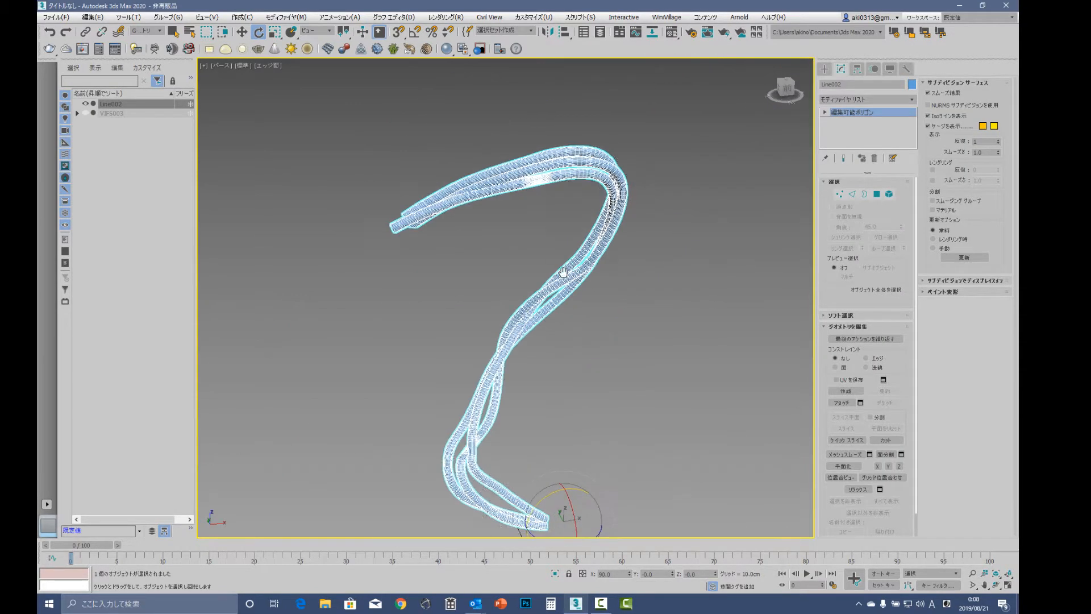
Start the Line spline tool and turn on 3D snapping to vertices
click(825, 70)
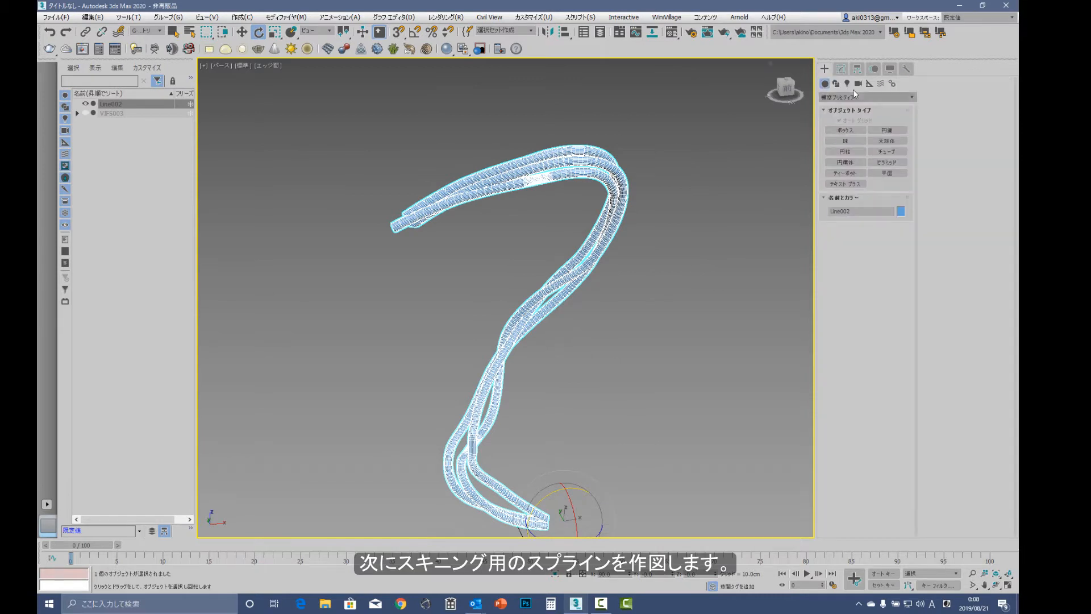
click(836, 84)
click(844, 142)
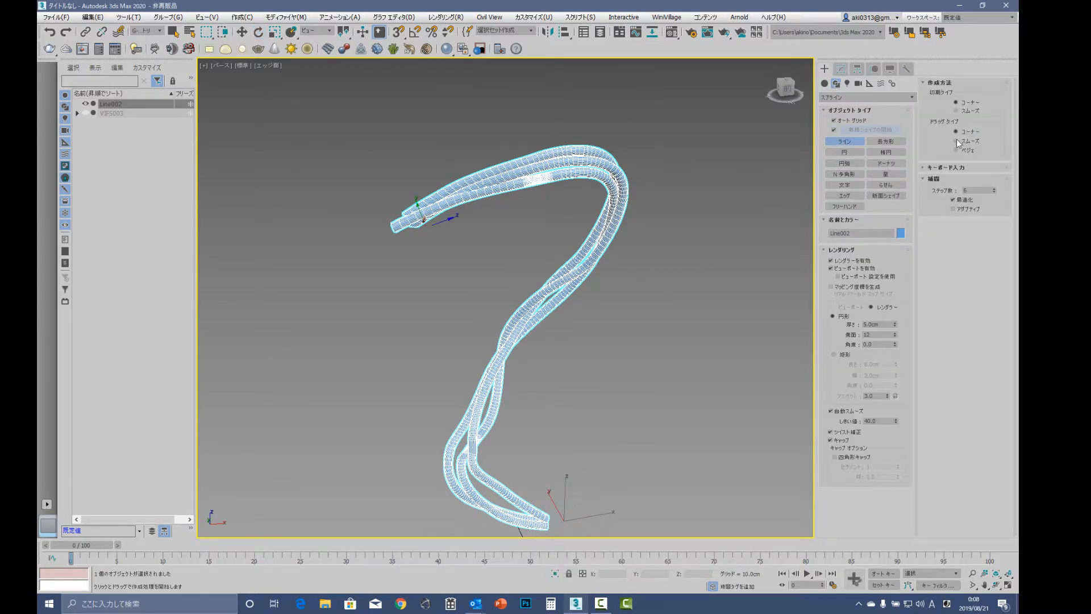
right_click(399, 34)
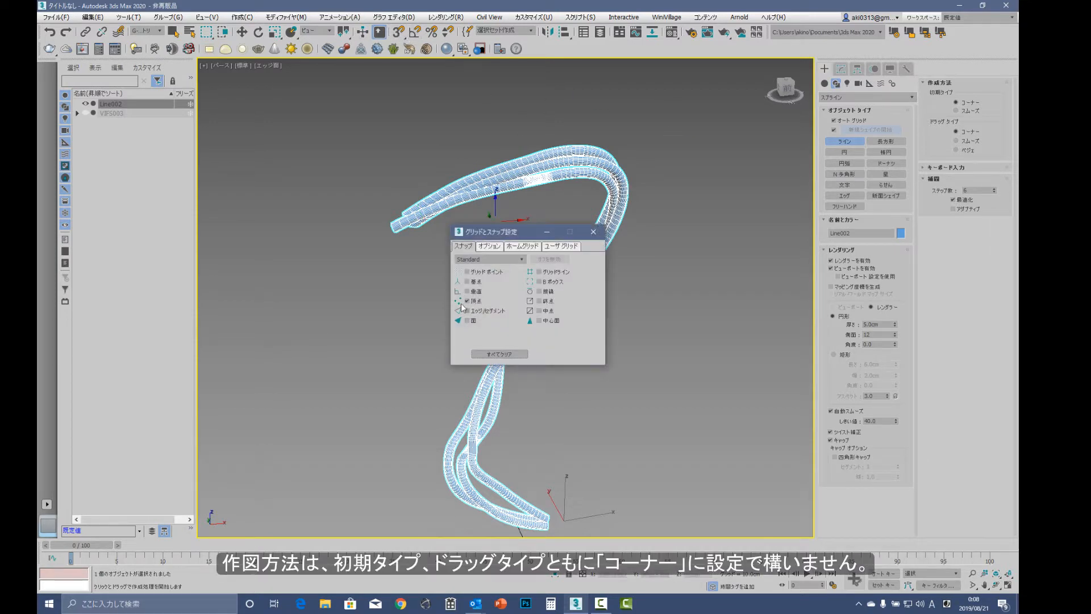
click(593, 231)
click(399, 31)
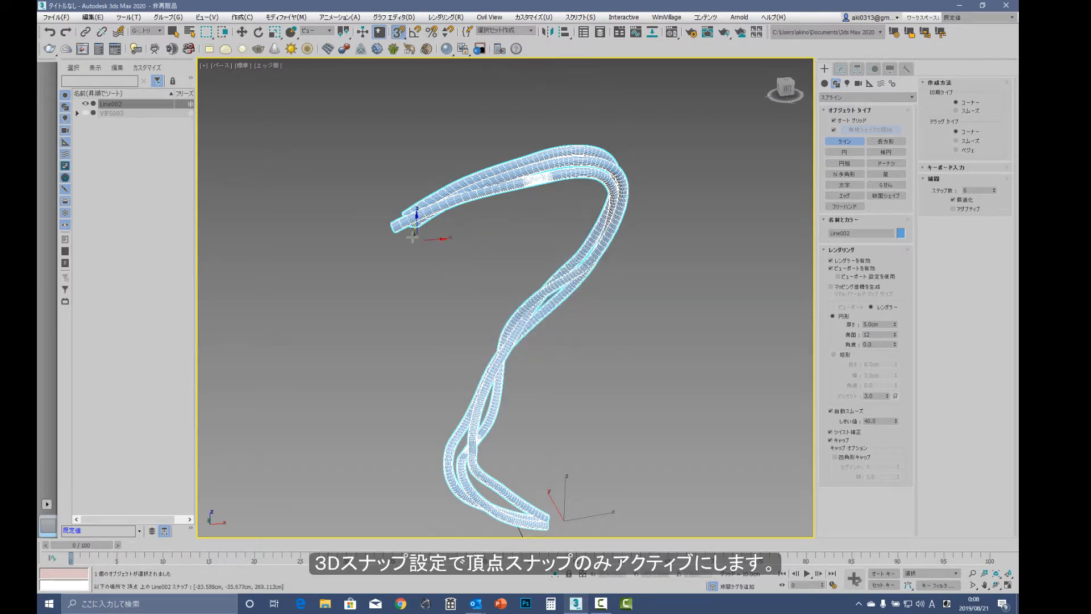
Draw a rough ten-point line over the cables, from their upper arm end down to the end at the base
click(395, 228)
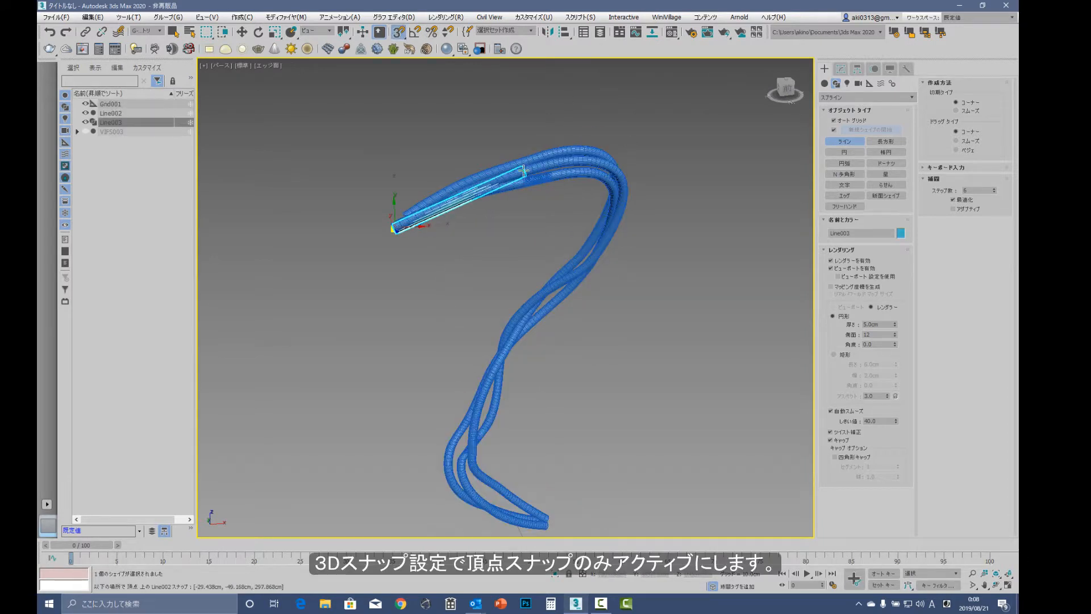
click(606, 164)
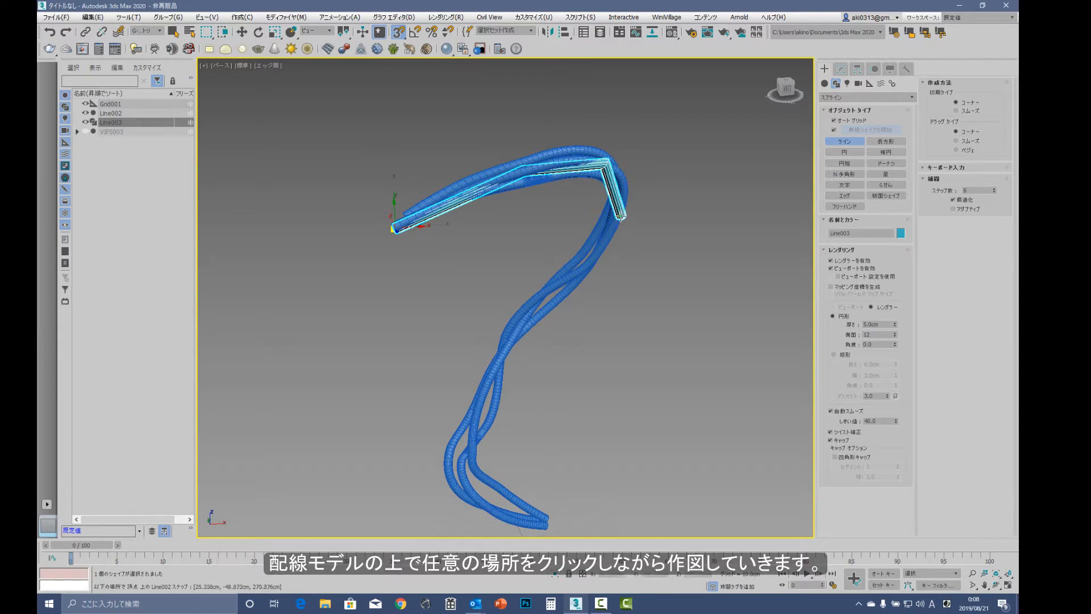
click(609, 228)
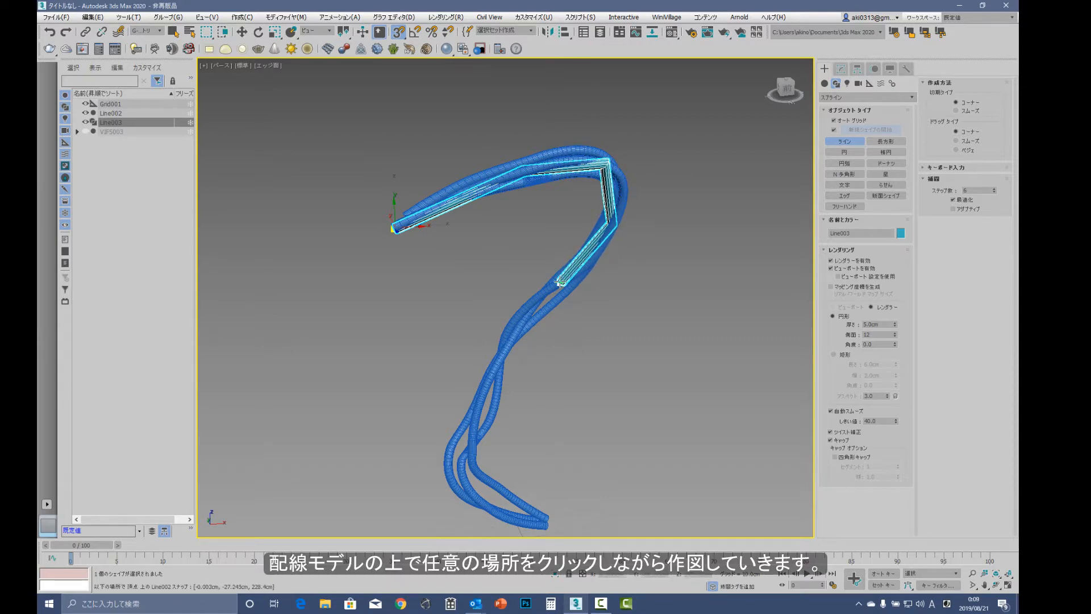
click(469, 436)
click(462, 487)
click(513, 520)
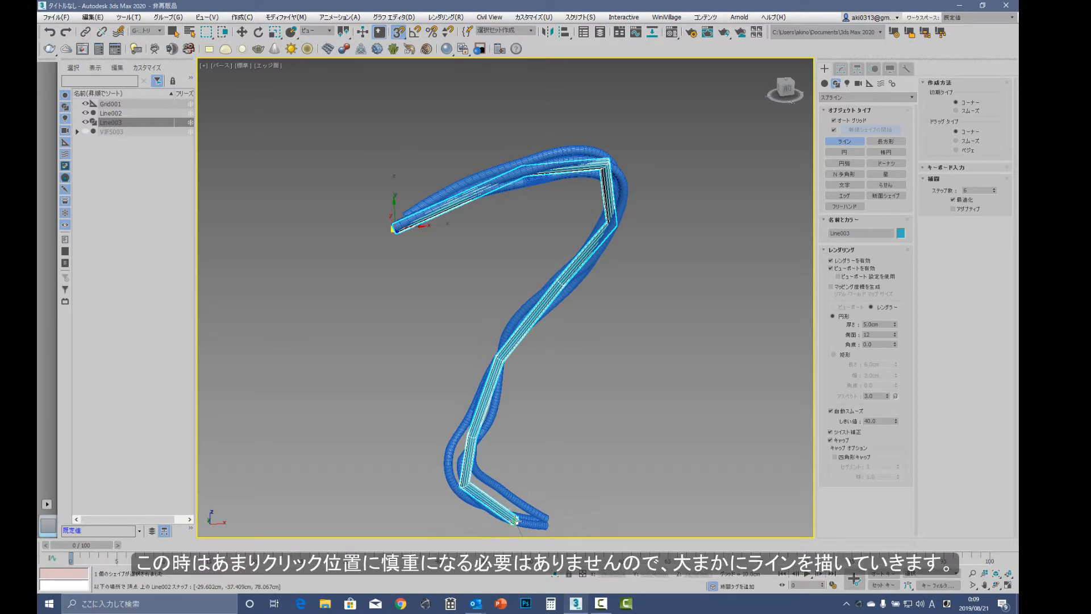
click(548, 527)
right_click(686, 490)
Switch the new line to vertex editing and turn off its renderer and viewport thickness display
alt+middle_drag(603, 367, 648, 376)
click(840, 69)
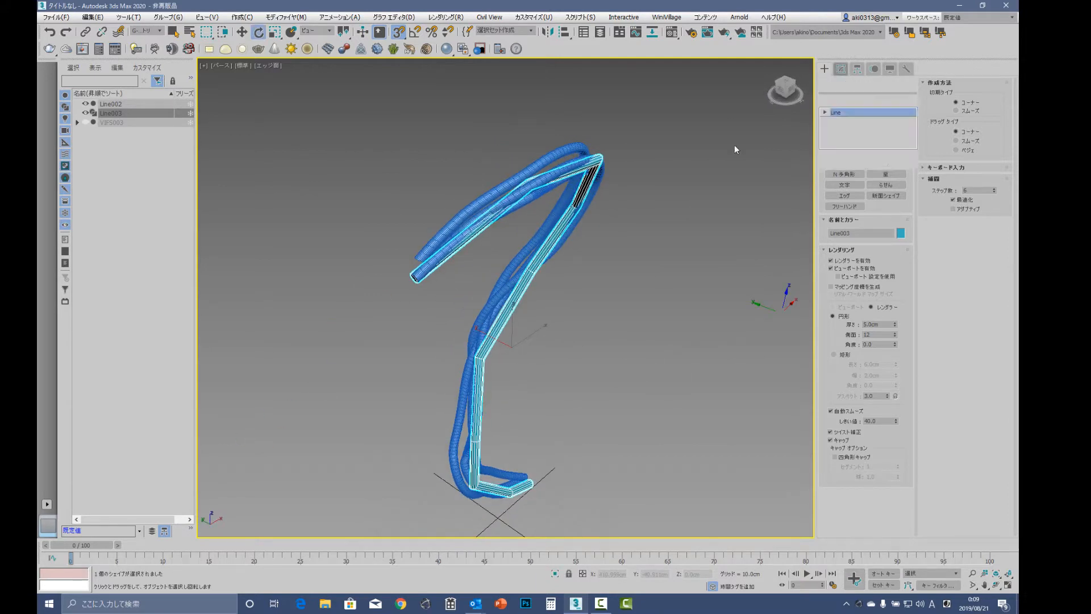
click(842, 120)
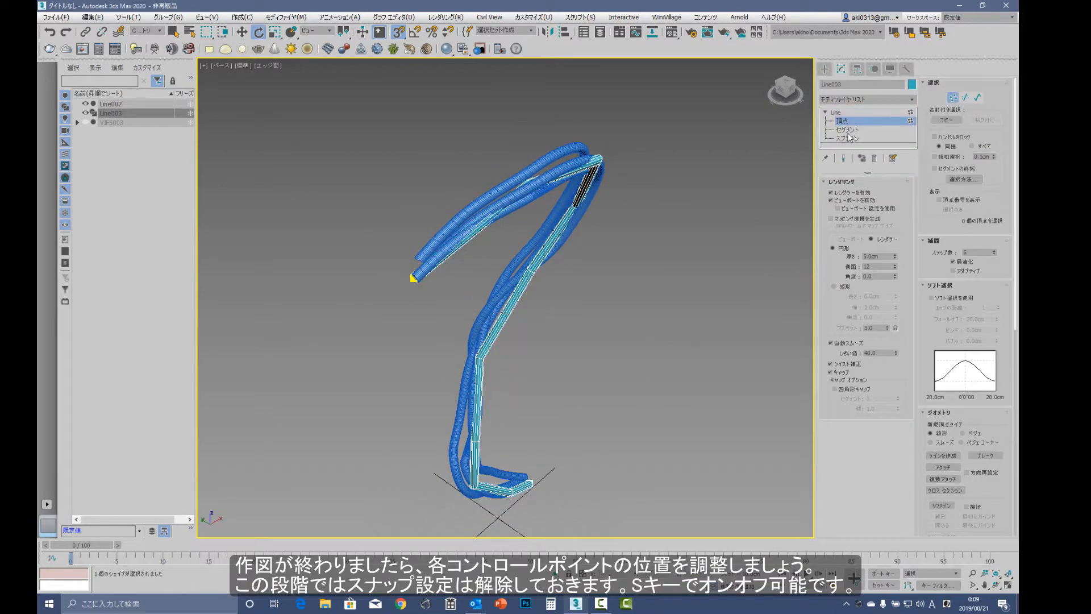
click(831, 200)
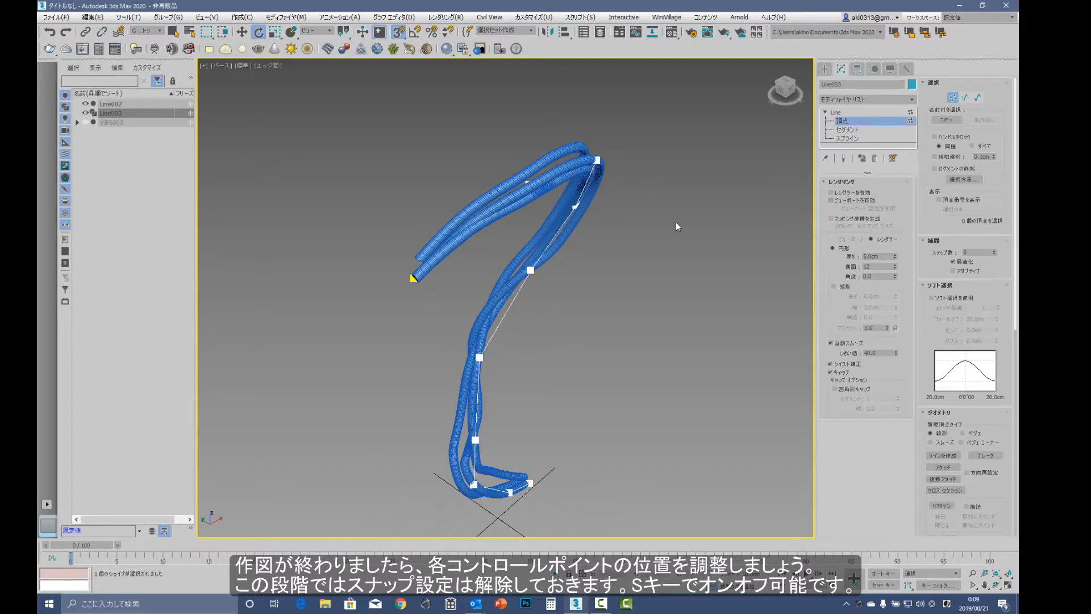
Turn off 3D snapping and move the line's vertex at the upper bend toward the centre of the cable bundle
scroll(638, 212, up, 5)
click(562, 138)
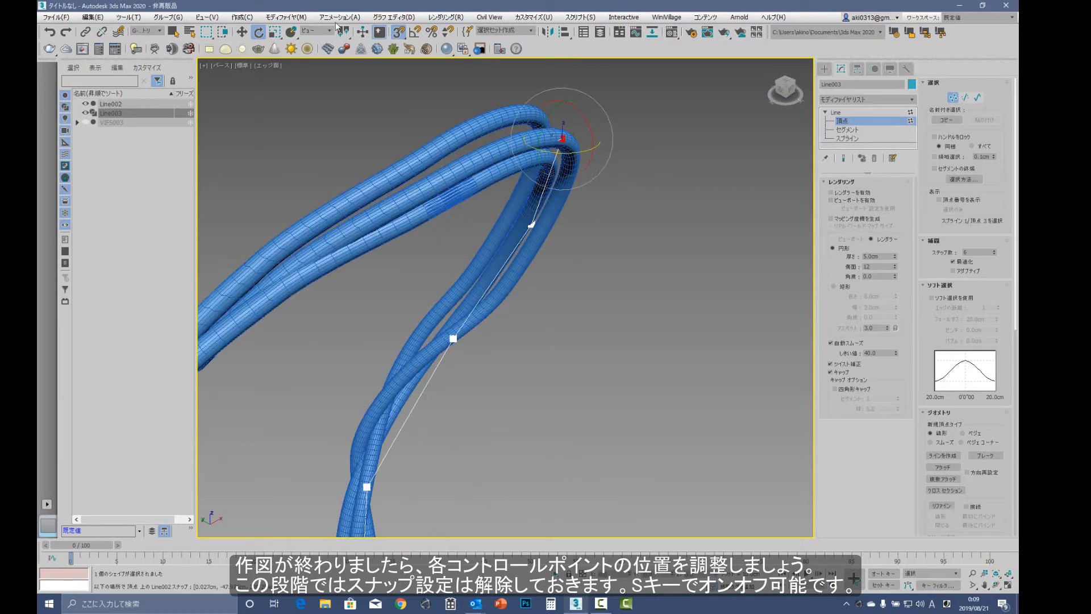
click(399, 33)
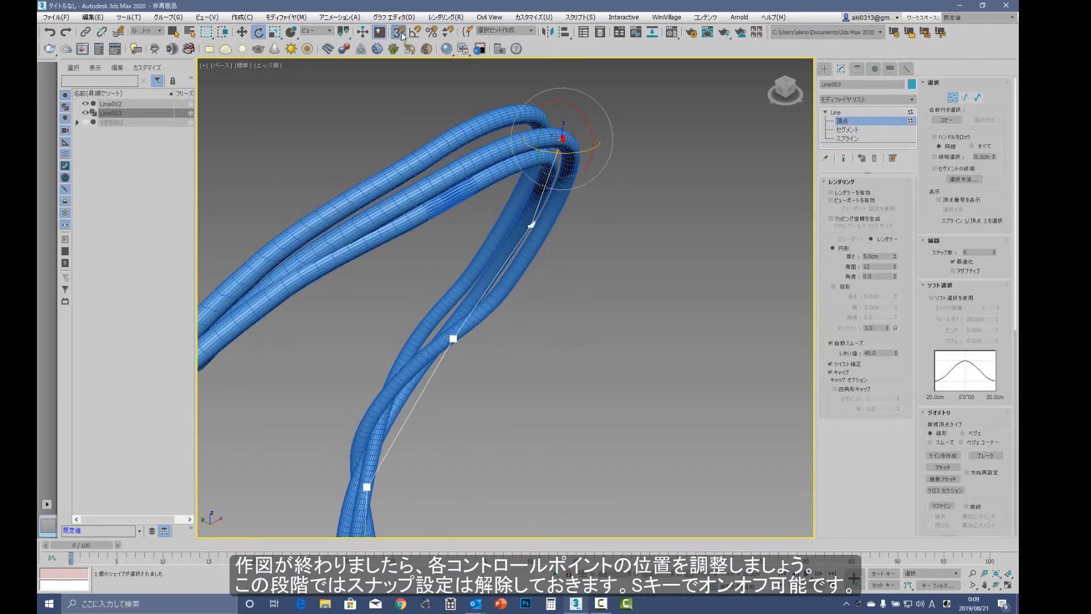
right_click(693, 140)
click(707, 145)
drag(545, 135, 523, 122)
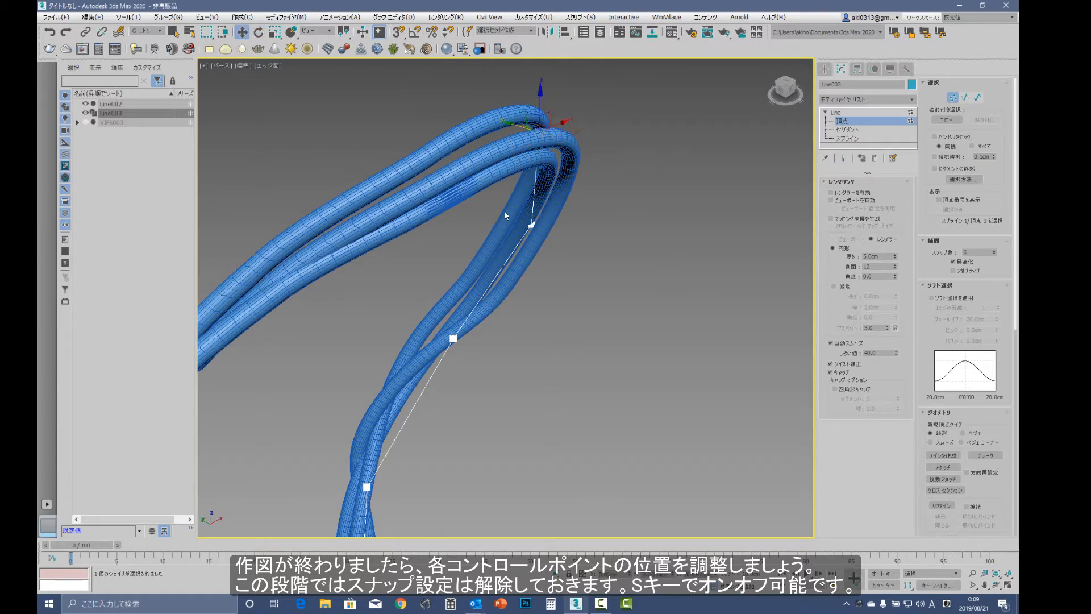
Move the two vertices along the line's middle section toward the centre of the cable bundle
click(531, 224)
click(452, 340)
drag(434, 330, 427, 327)
middle_drag(559, 435, 718, 294)
click(525, 345)
drag(508, 335, 494, 331)
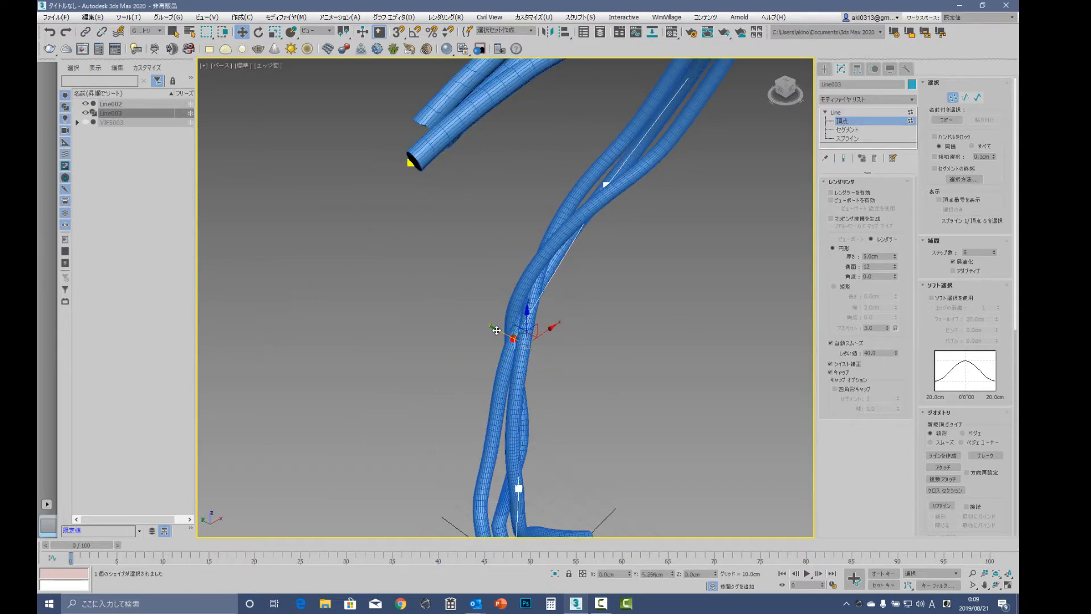
Shift the line's lower-bend vertices and its two end vertices at the base toward the centre of the cables
middle_drag(608, 504, 650, 373)
drag(597, 346, 524, 391)
drag(540, 350, 520, 340)
drag(580, 421, 643, 468)
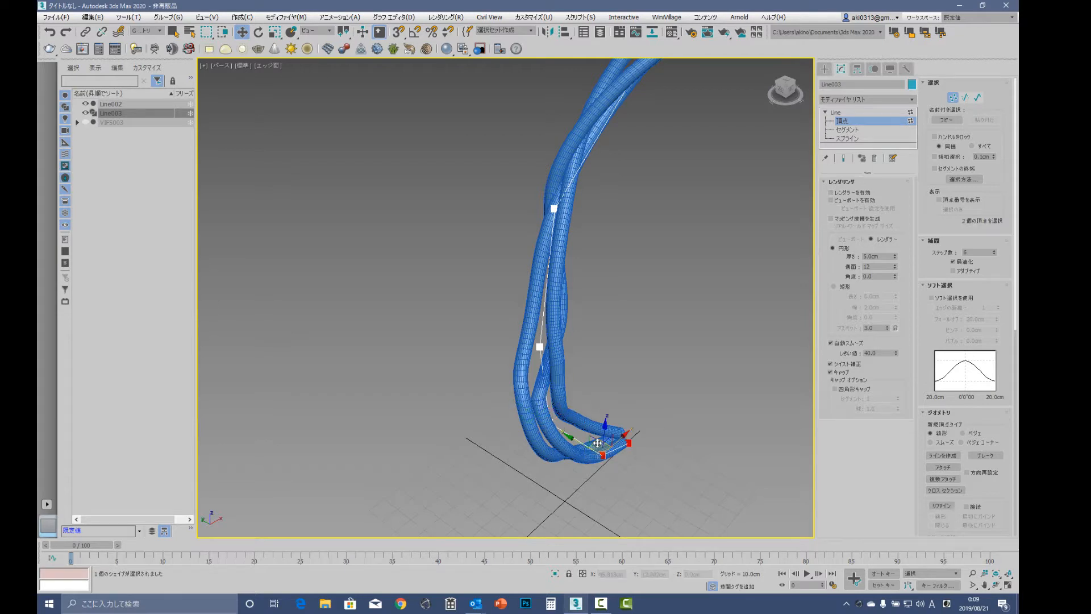
drag(579, 443, 565, 436)
alt+middle_drag(653, 390, 595, 361)
Hide everything except the line so that it can be edited alone
right_click(697, 309)
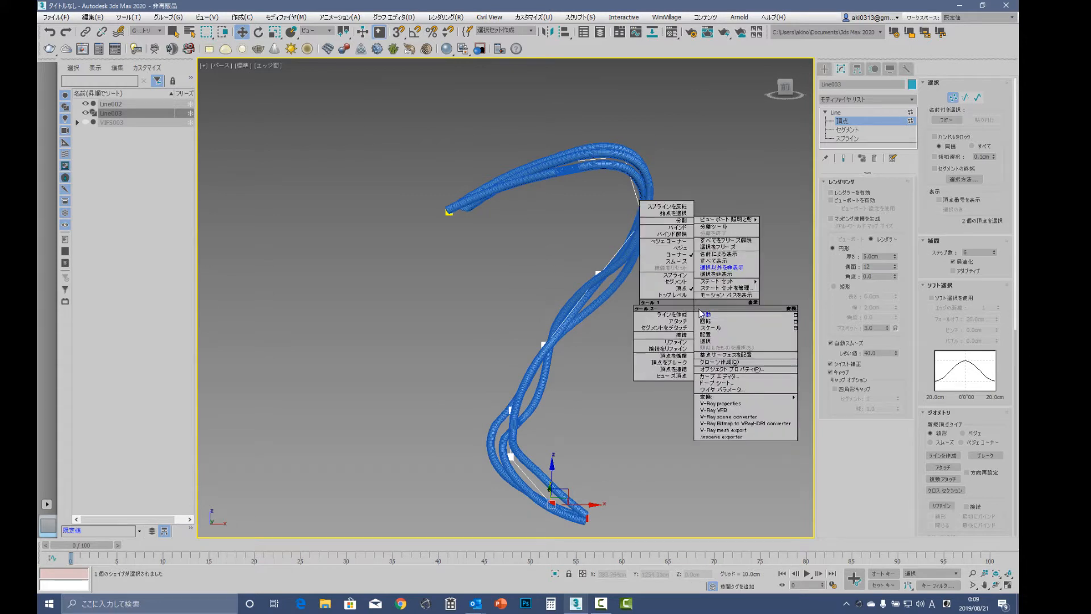
click(743, 268)
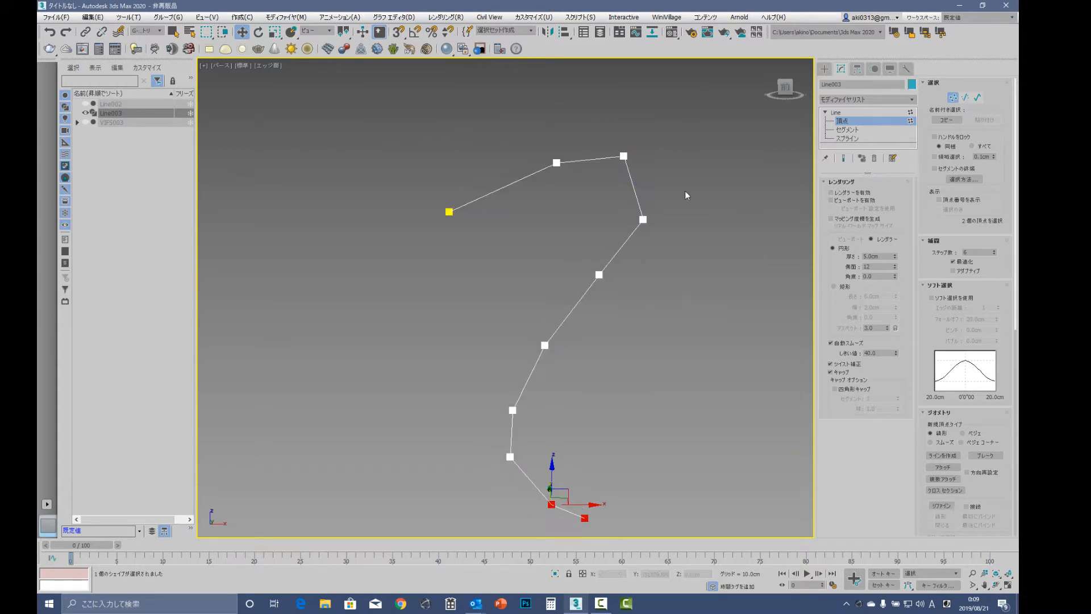
middle_drag(656, 328, 611, 295)
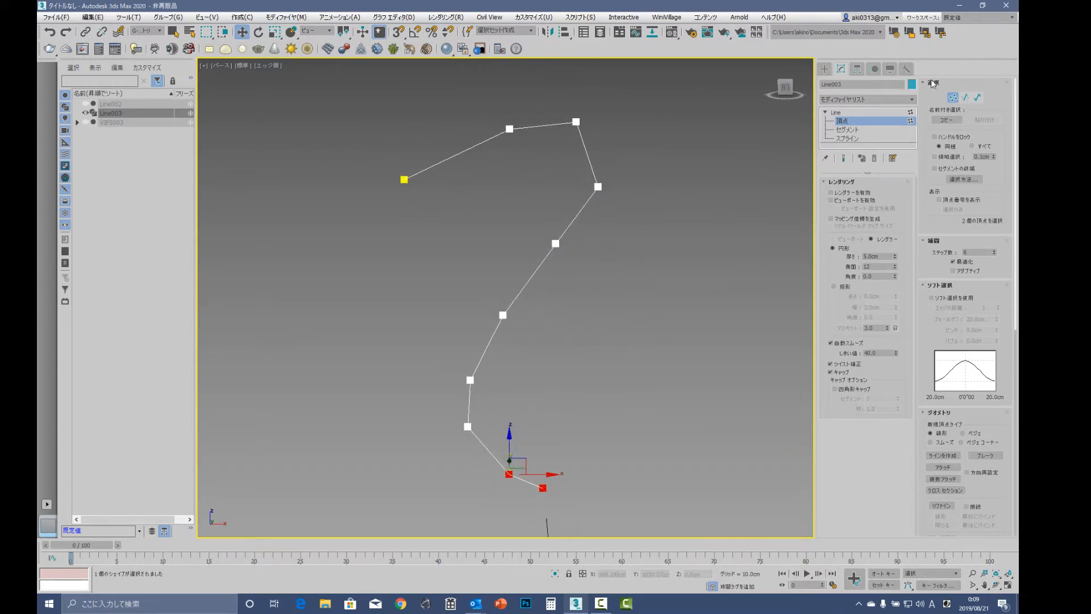
Apply the Normalize Spline modifier (スプラインを平均化) to the line, showing its knots and setting the segment length to about 62.9 cm
click(903, 99)
drag(913, 134, 918, 243)
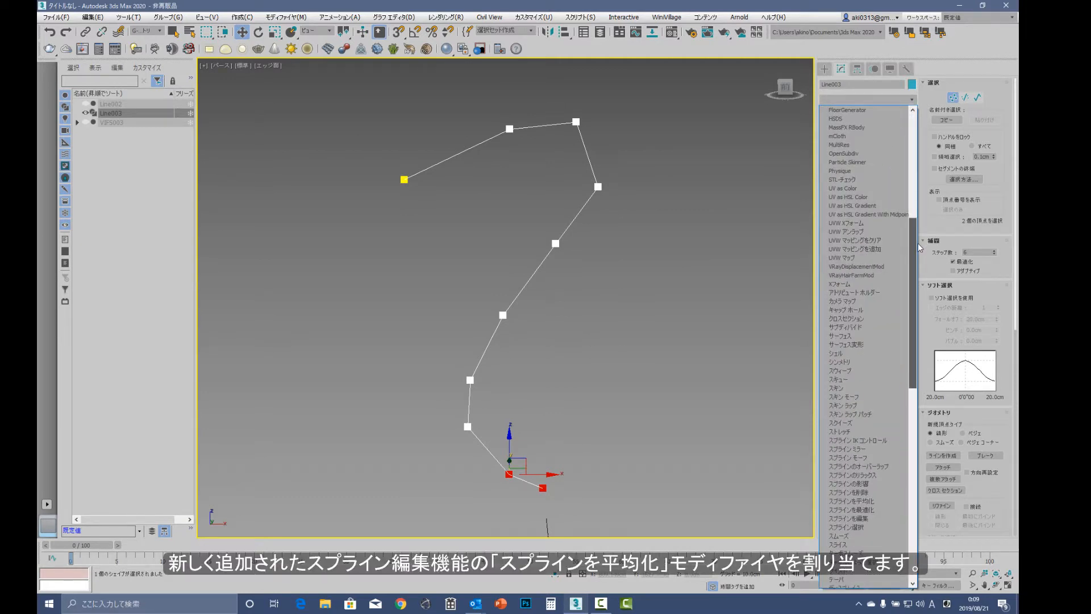
click(891, 500)
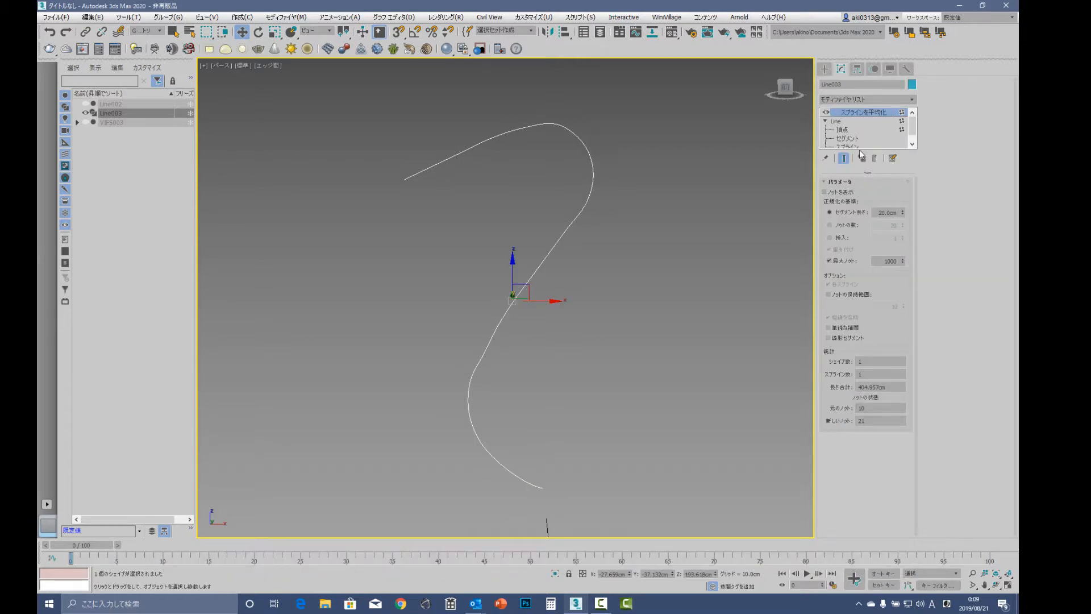
click(835, 191)
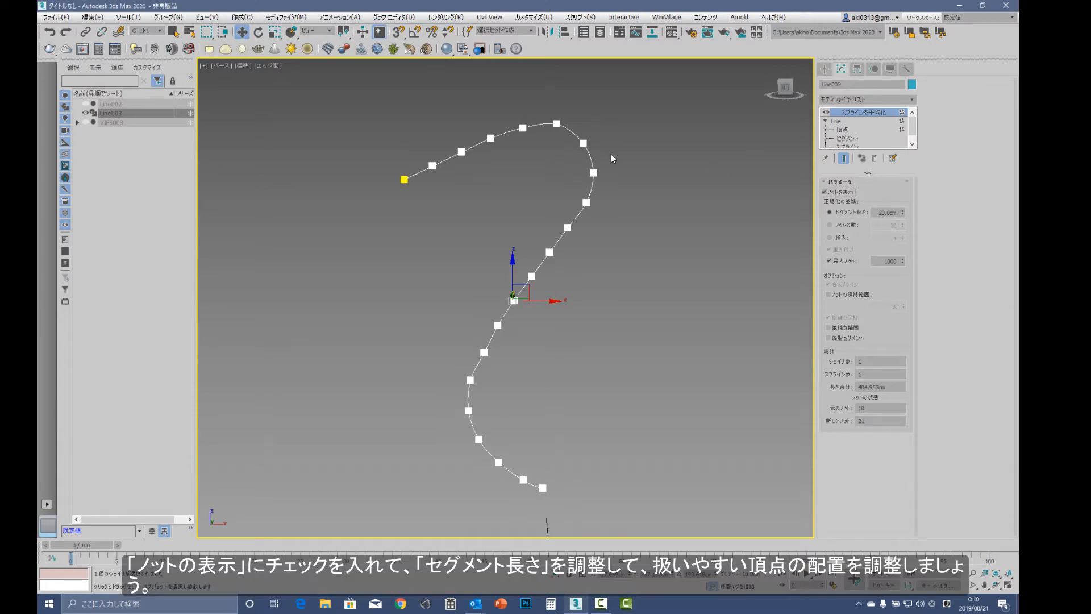
drag(903, 215, 918, 81)
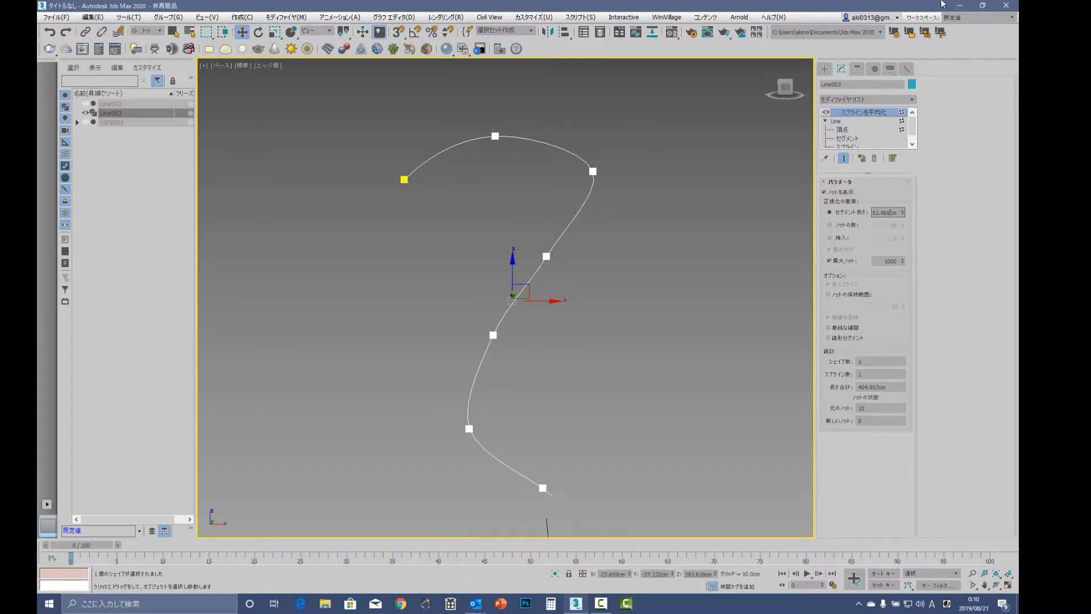
Collapse the line's whole modifier stack into an editable spline
drag(868, 174, 871, 218)
right_click(873, 181)
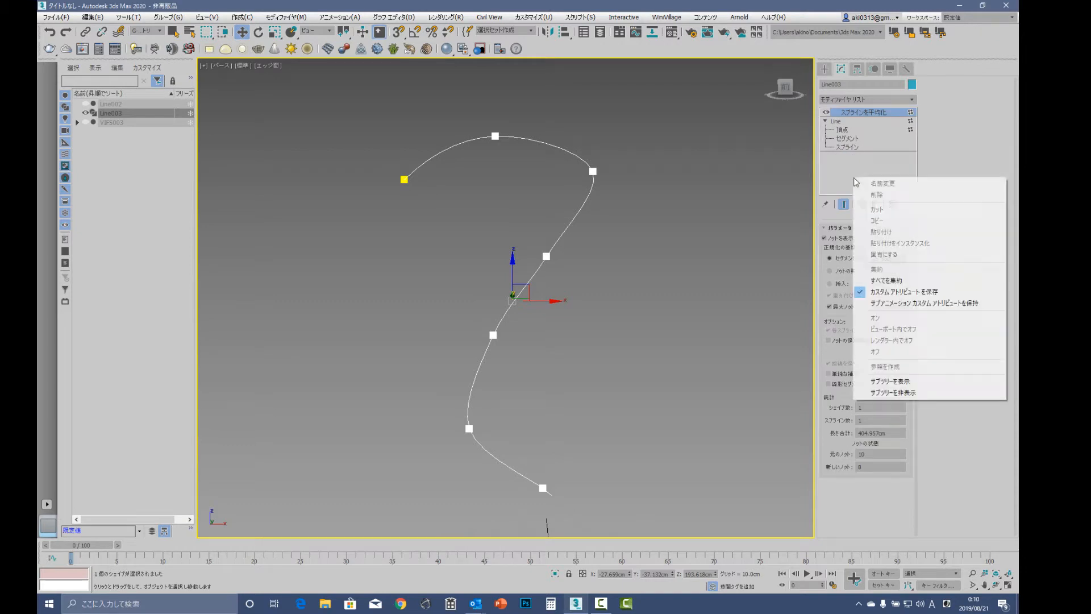
click(881, 279)
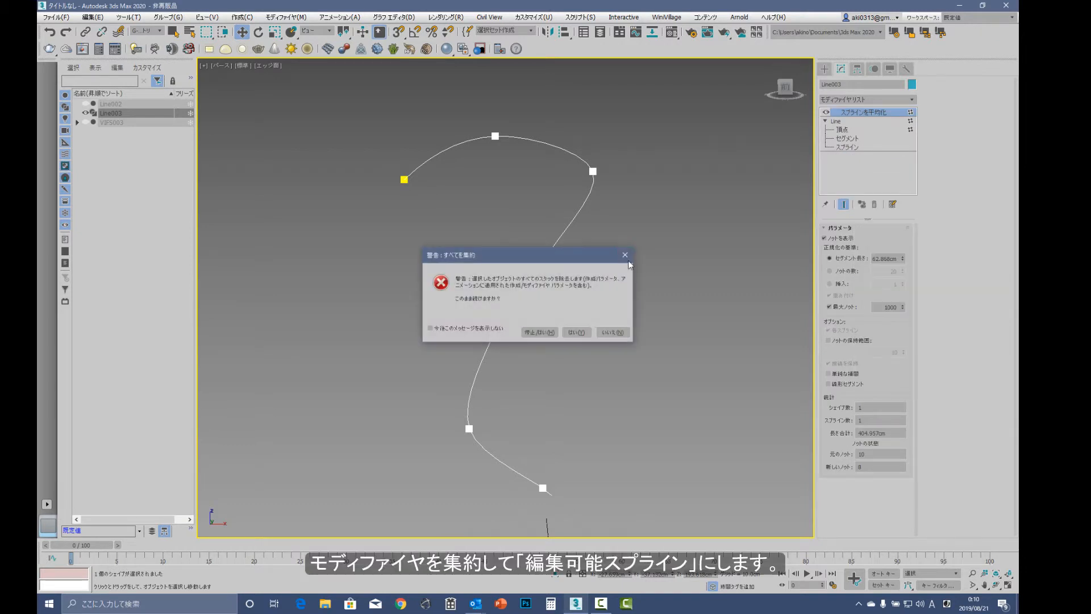
click(576, 330)
Unhide all objects and adjust the spline's vertices along the middle section toward the centre of the cables
right_click(695, 298)
click(733, 252)
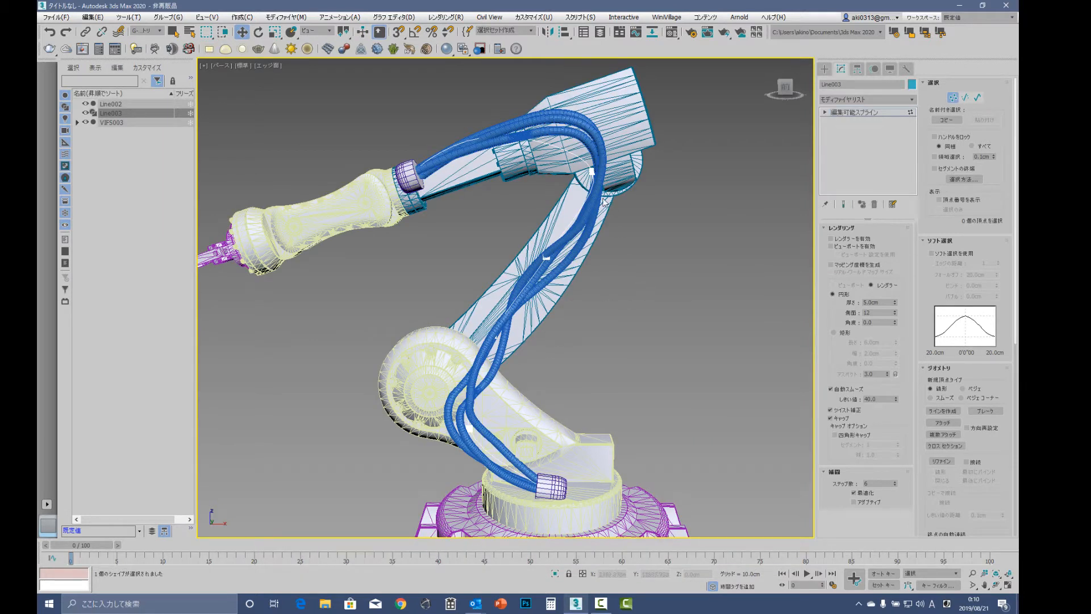
click(591, 172)
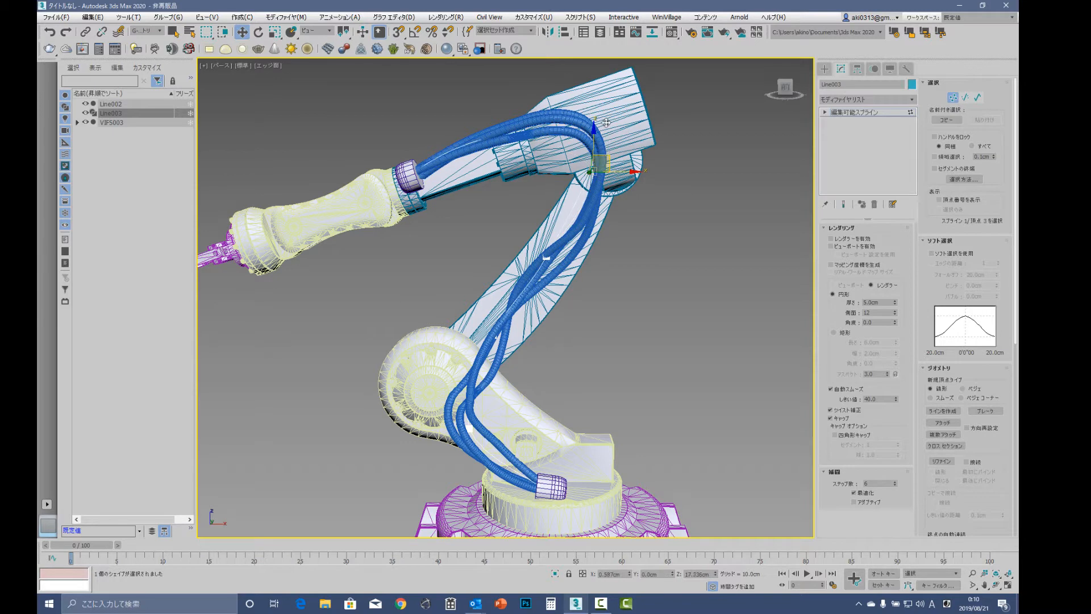
click(545, 255)
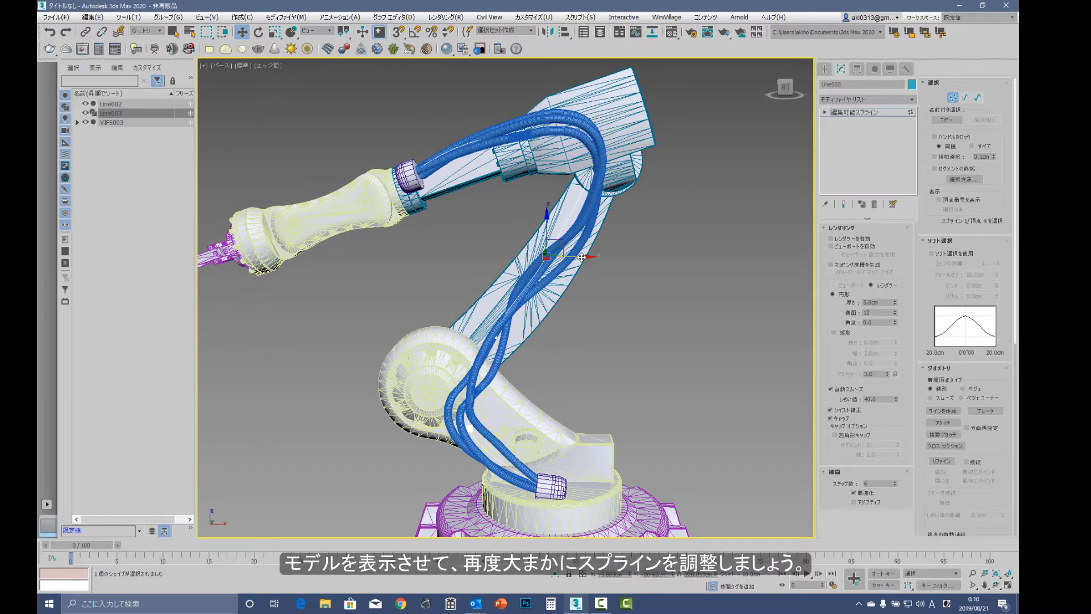
drag(593, 259, 599, 259)
drag(551, 388, 525, 340)
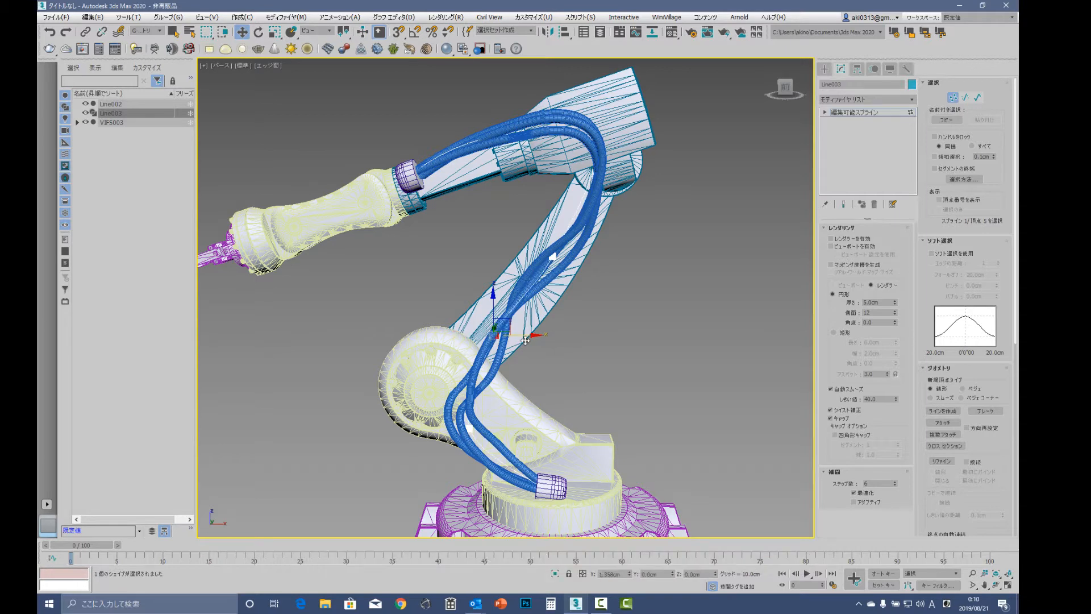
click(689, 200)
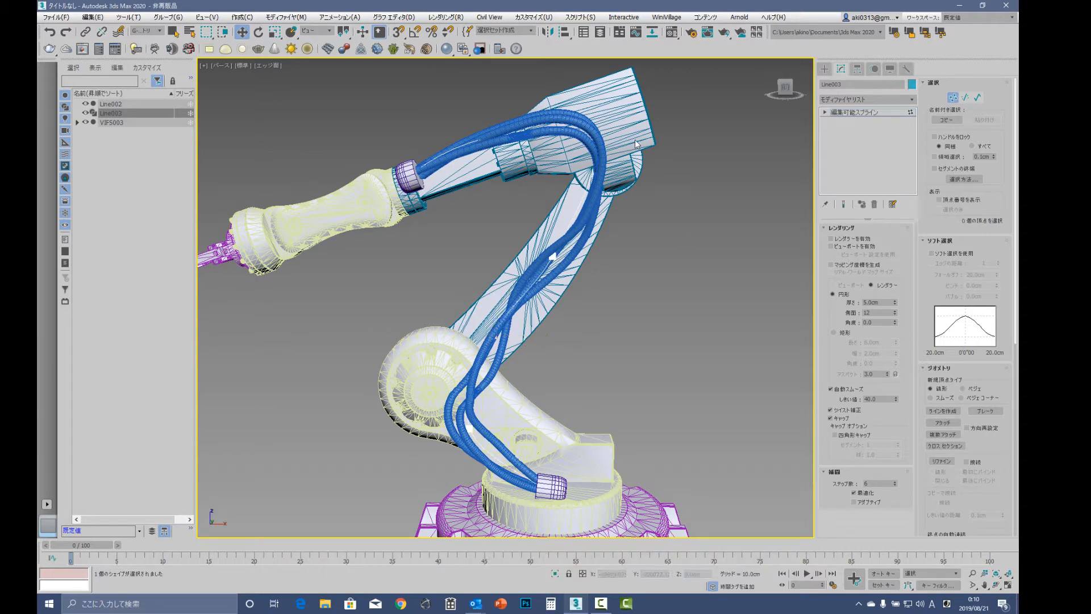
Finish editing the spline's vertices and apply the Skin modifier (スキン) to the cable mesh
click(854, 111)
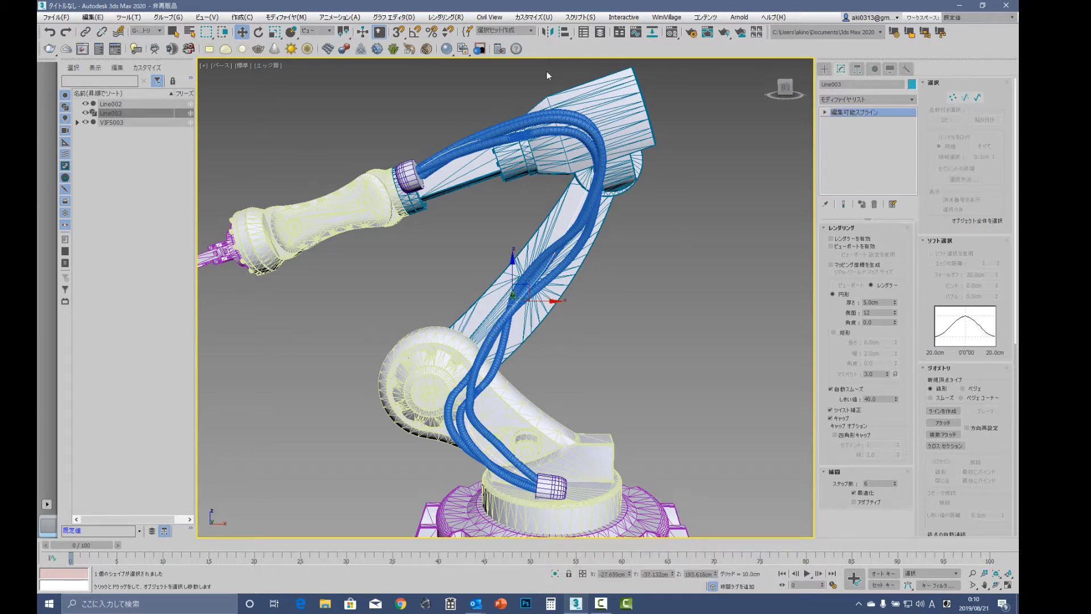
click(501, 124)
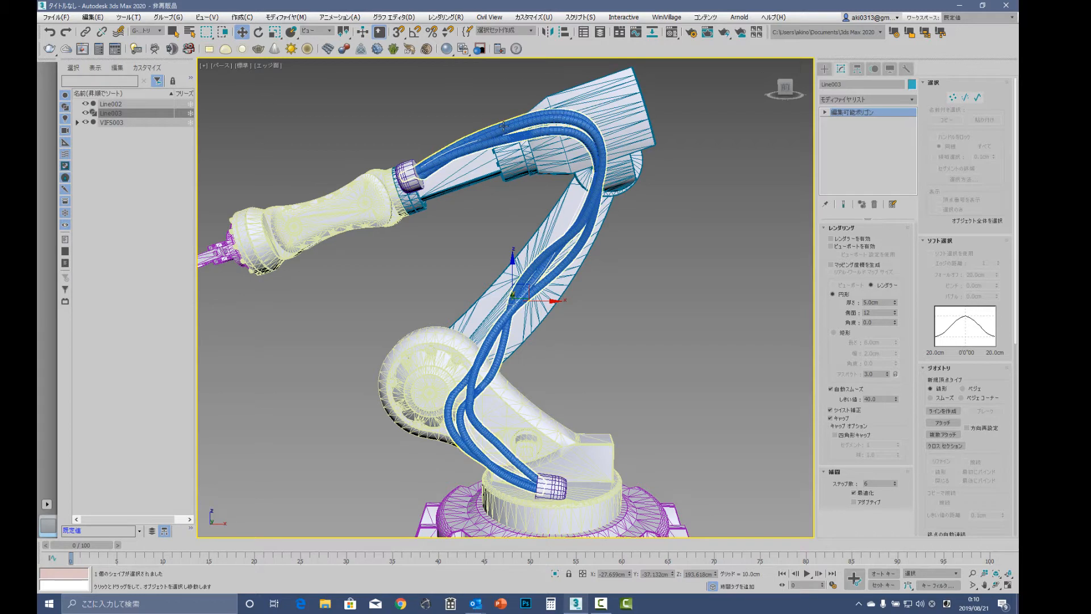
click(911, 101)
drag(912, 135, 912, 317)
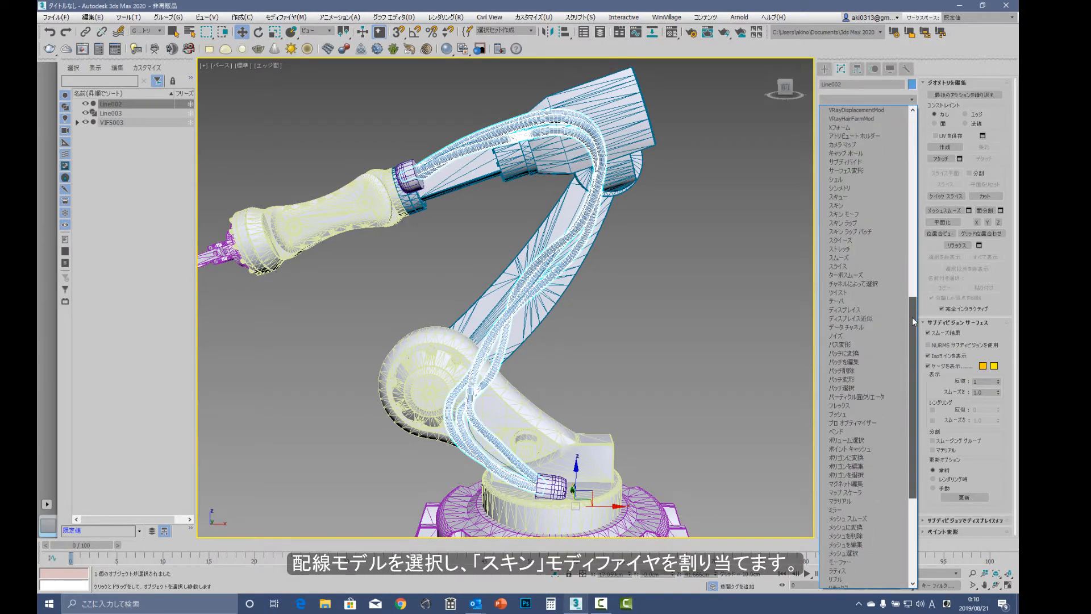
click(859, 203)
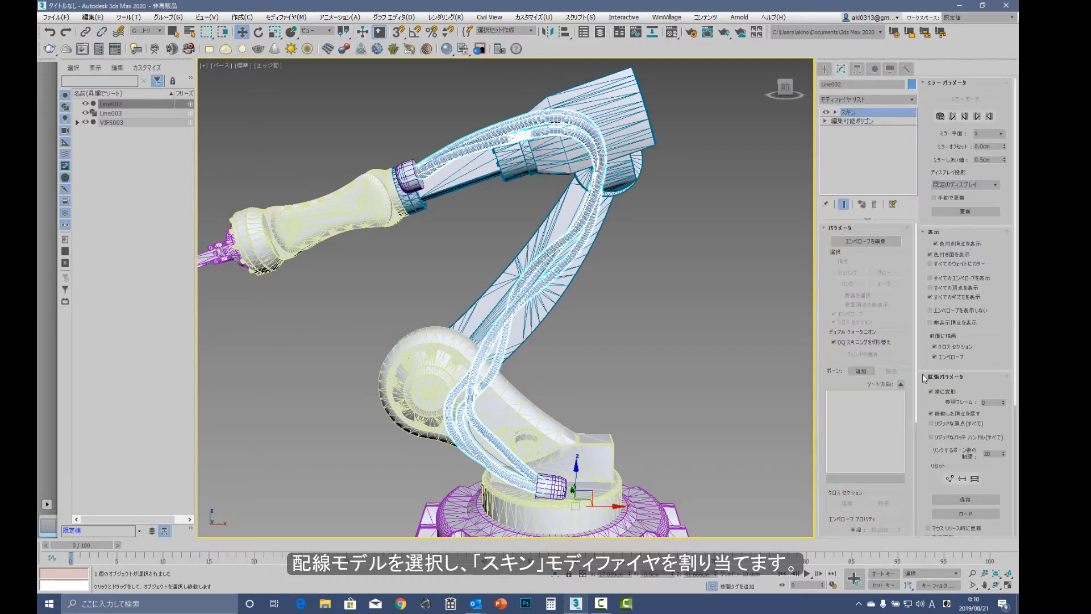
Add the spline Line003 as a bone in the cable mesh's Skin modifier
click(860, 369)
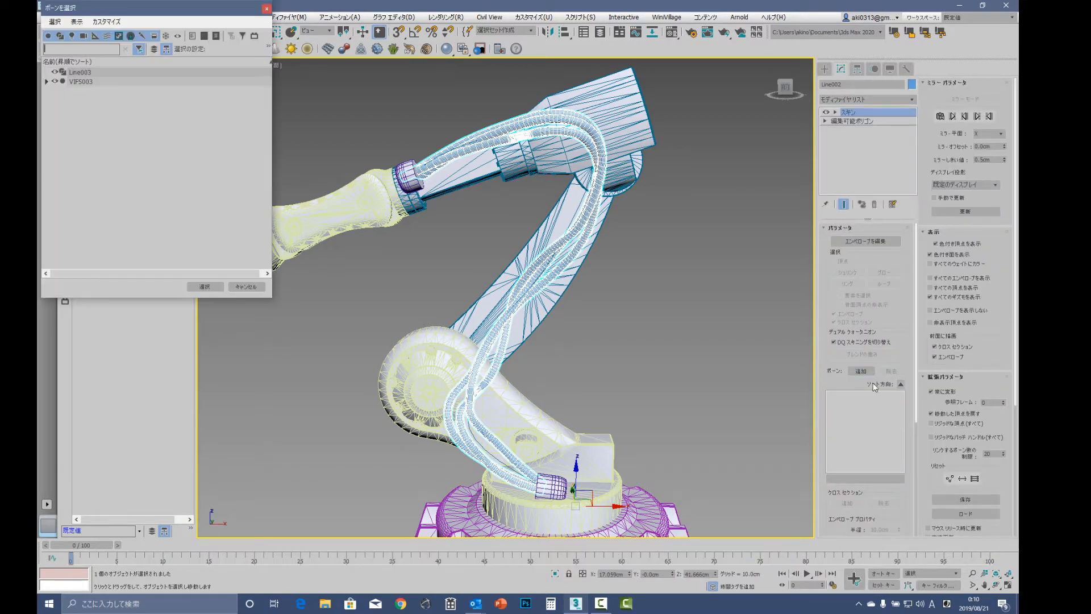
click(86, 73)
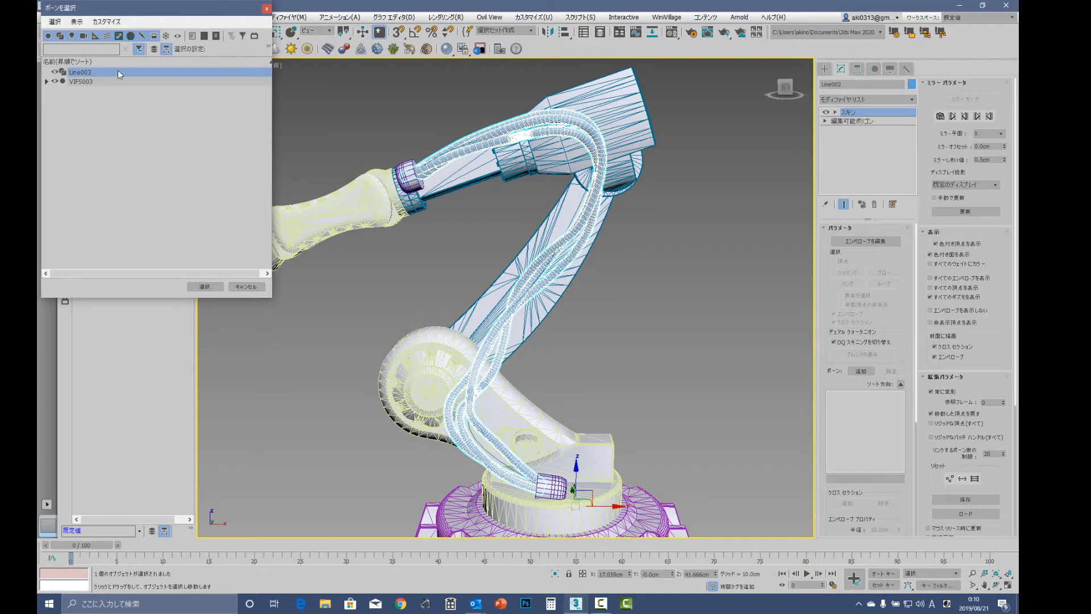
drag(126, 12, 647, 169)
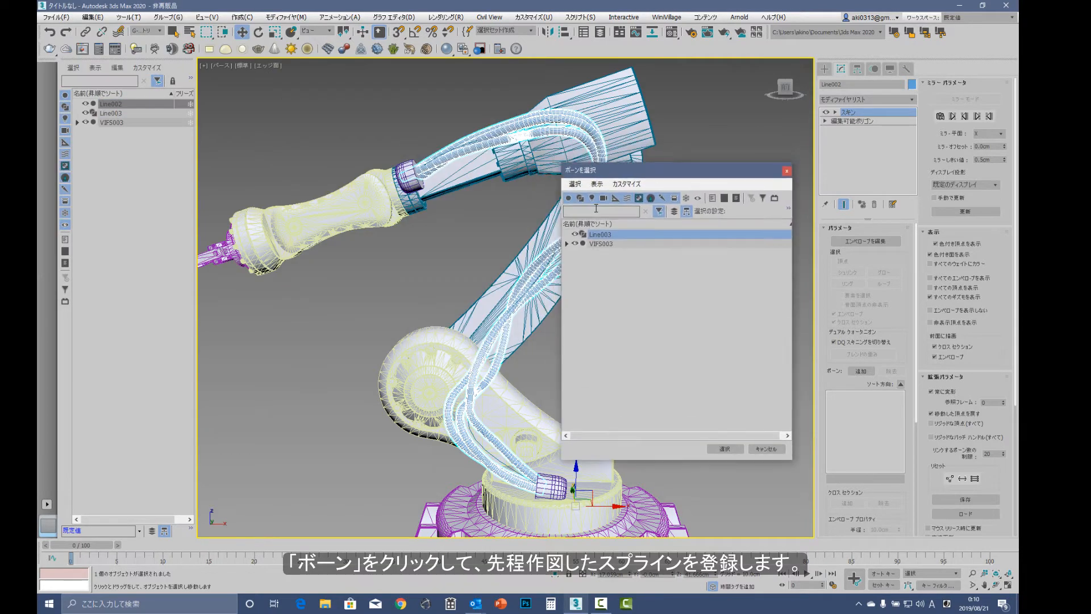
click(724, 448)
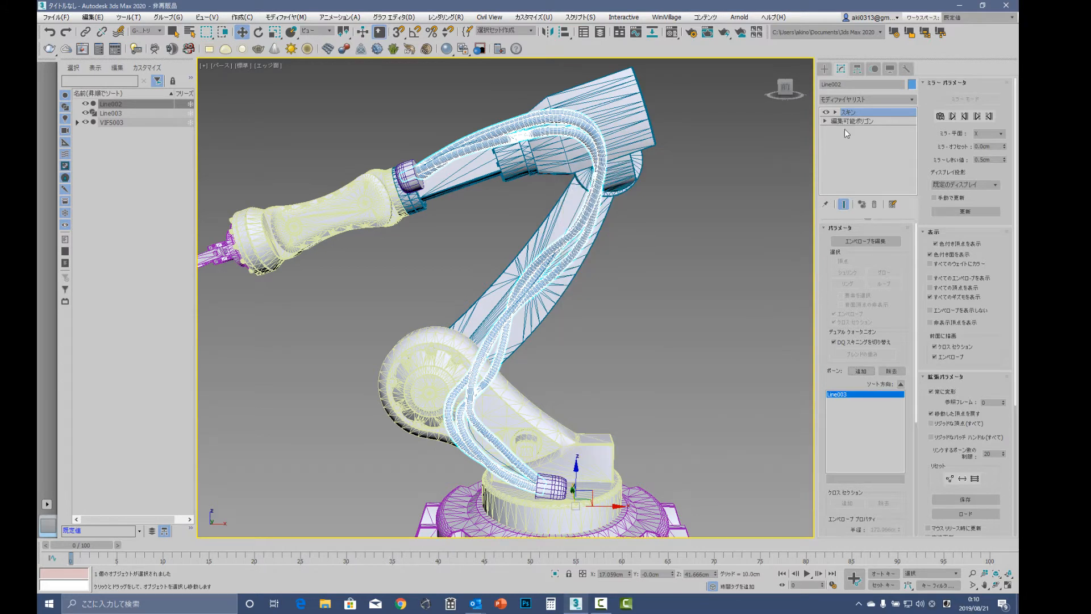
click(848, 169)
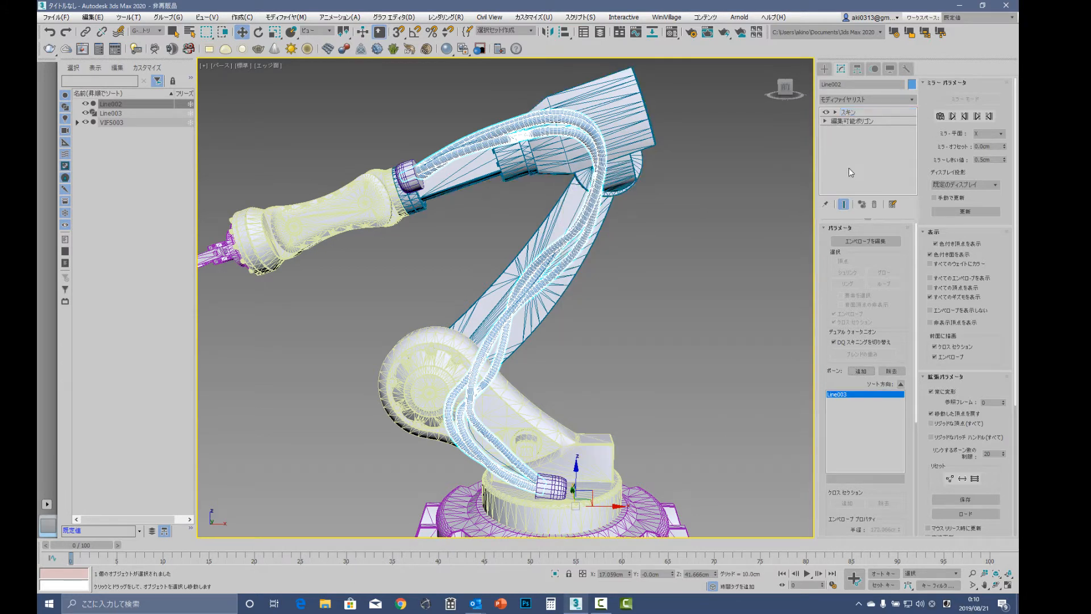
Try moving the middle vertex of Line003 to test how the skinned cables follow, and cancel the move
click(642, 269)
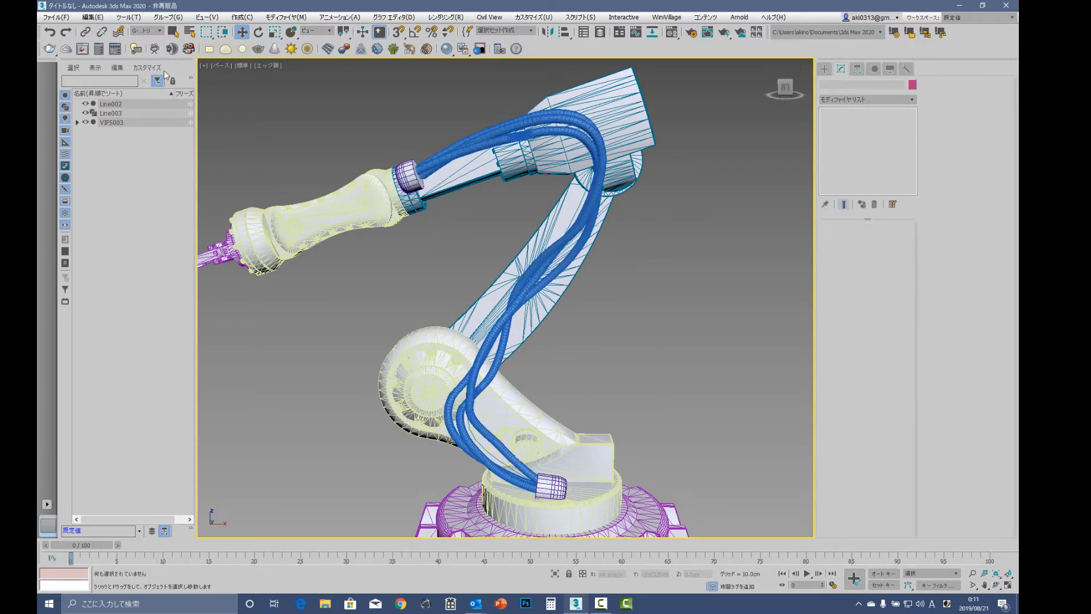
click(111, 113)
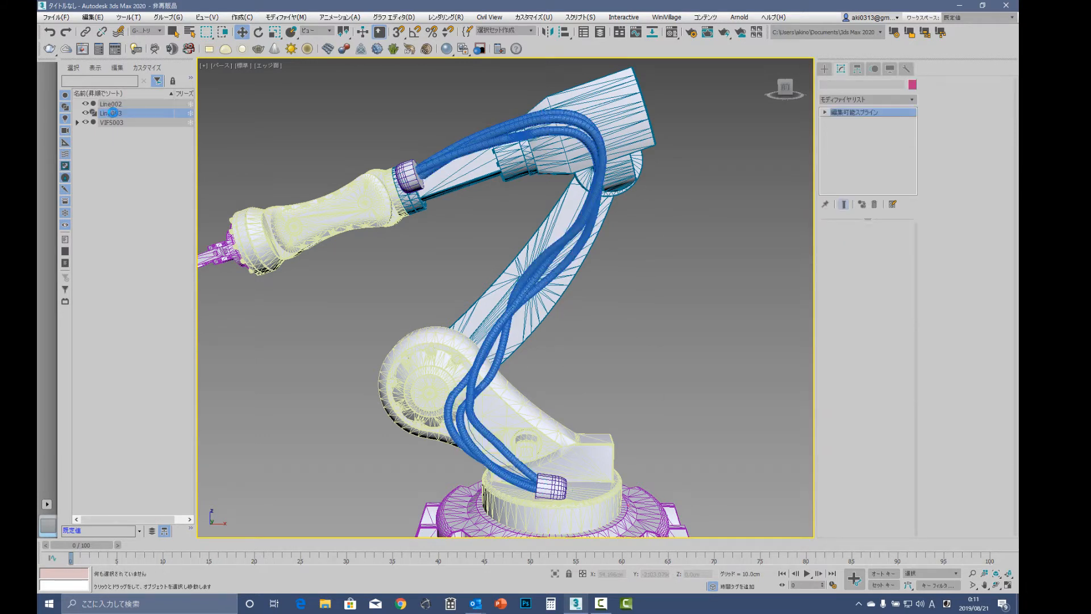
click(825, 112)
click(842, 120)
drag(536, 234, 648, 262)
right_click(648, 261)
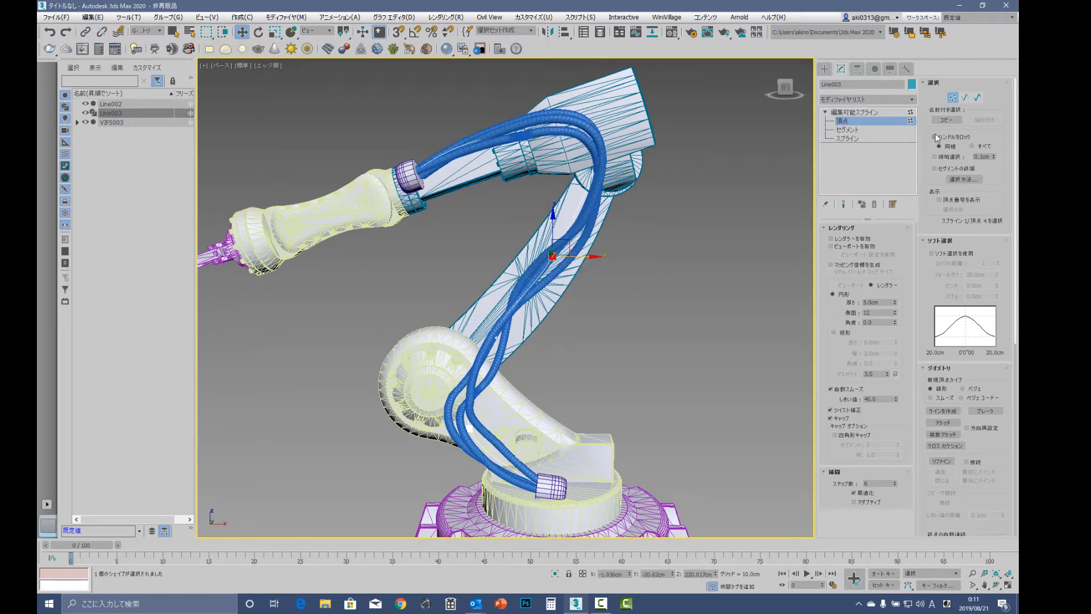
click(862, 121)
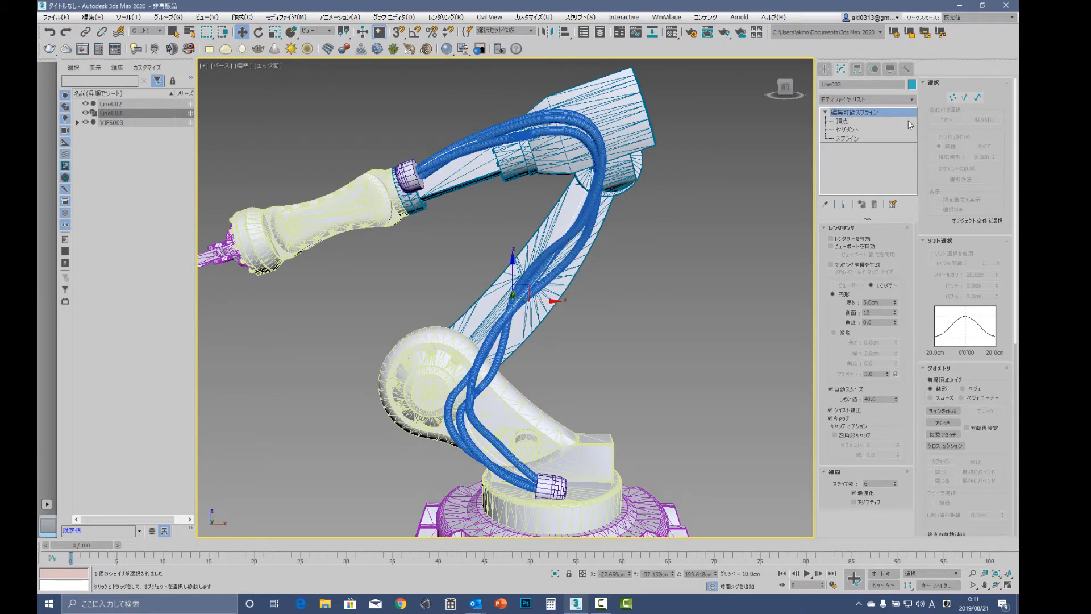
Apply the Spline IK Control modifier to Line003 and create its knot helpers with the No Link type (リンクなし)
click(882, 101)
scroll(916, 197, down, 10)
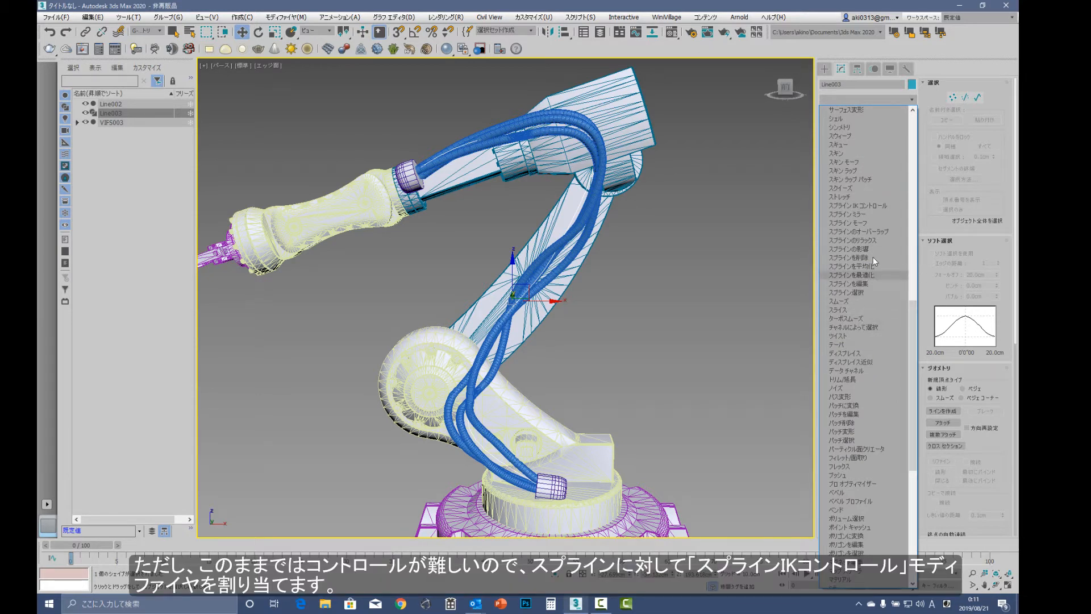
click(864, 203)
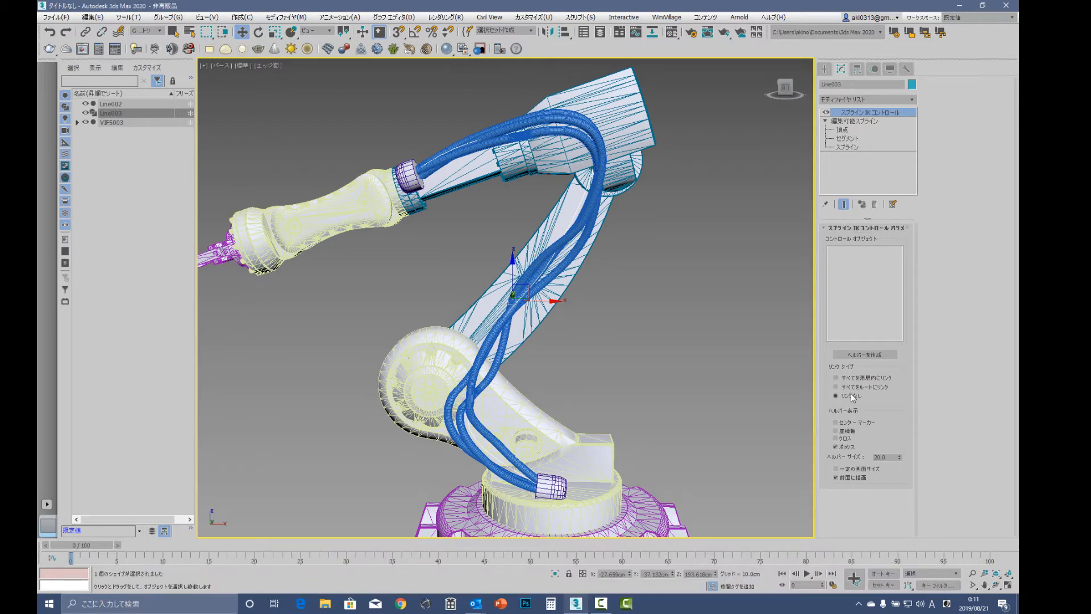
click(870, 354)
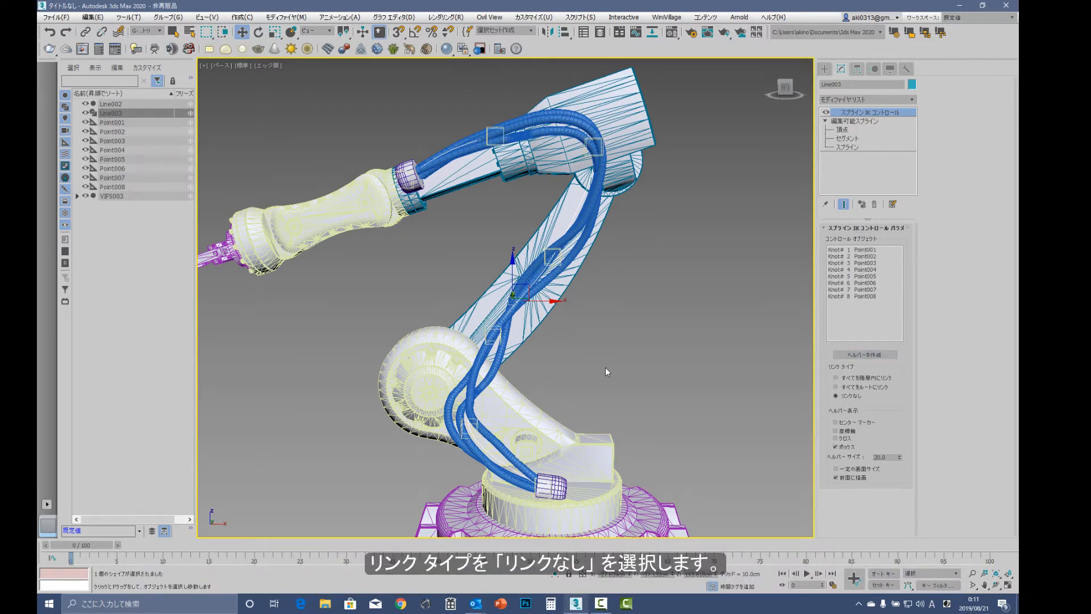
Set the selection filter to all object types (すべて) and link the helper at the wrist end of the cables to its adjoining arm part
alt+middle_drag(528, 310, 494, 293)
scroll(494, 293, up, 3)
middle_drag(423, 265, 450, 303)
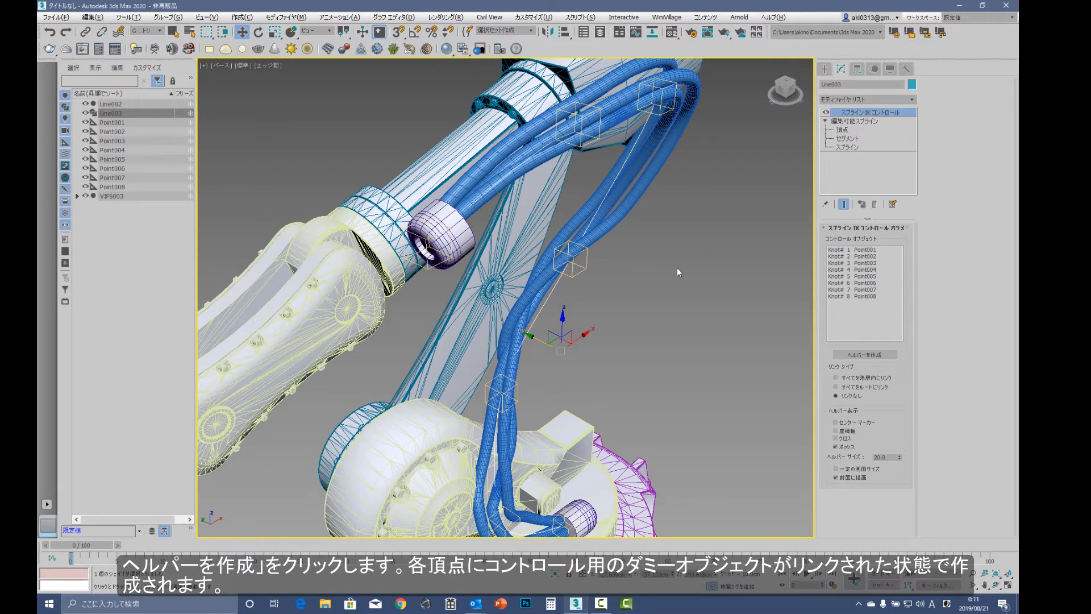
click(686, 280)
click(147, 30)
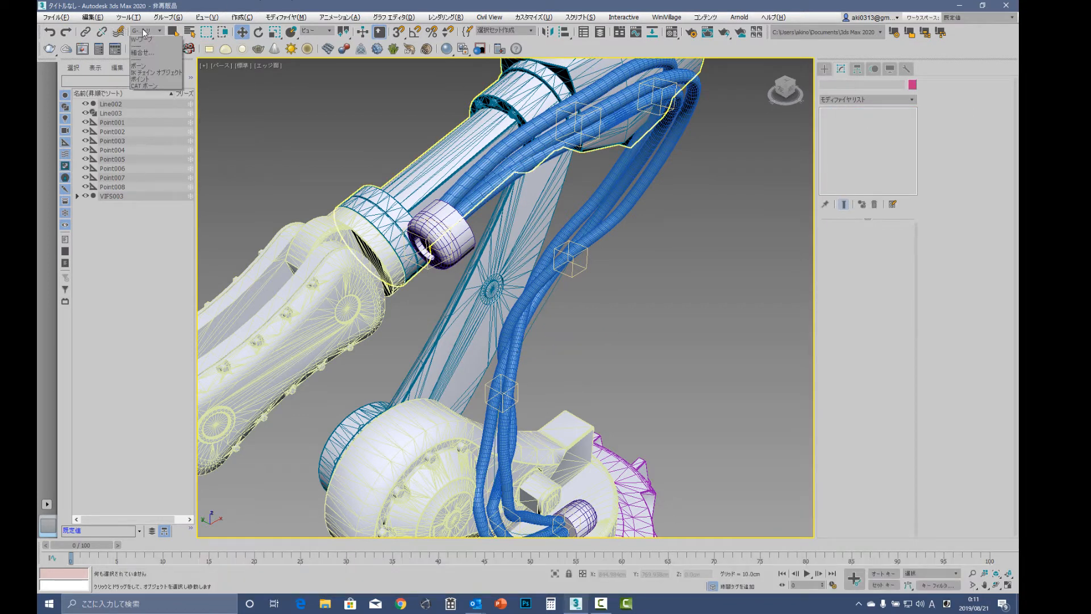
click(140, 40)
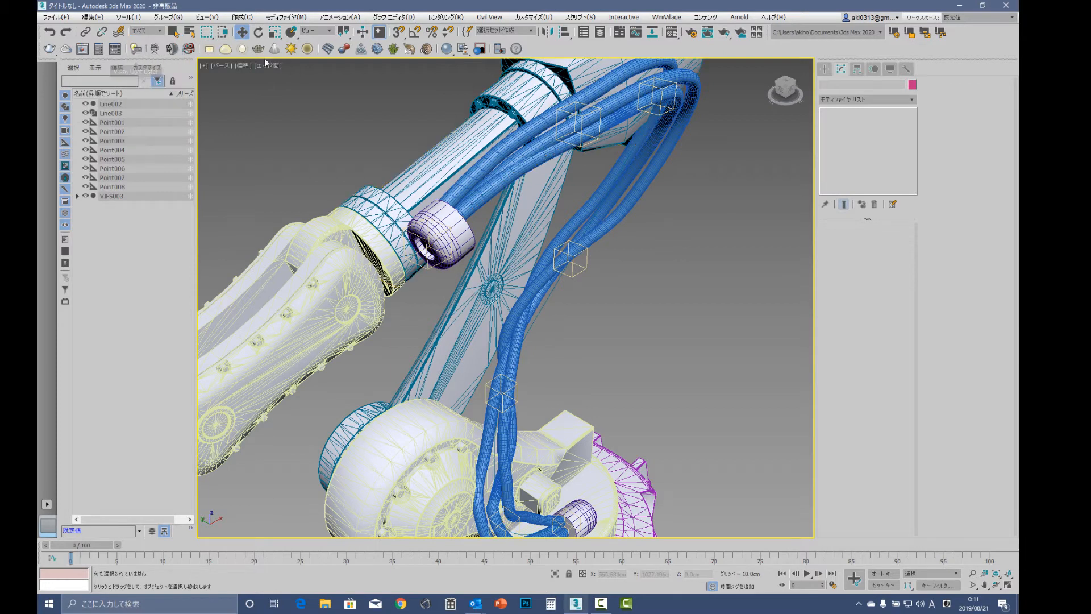
click(85, 33)
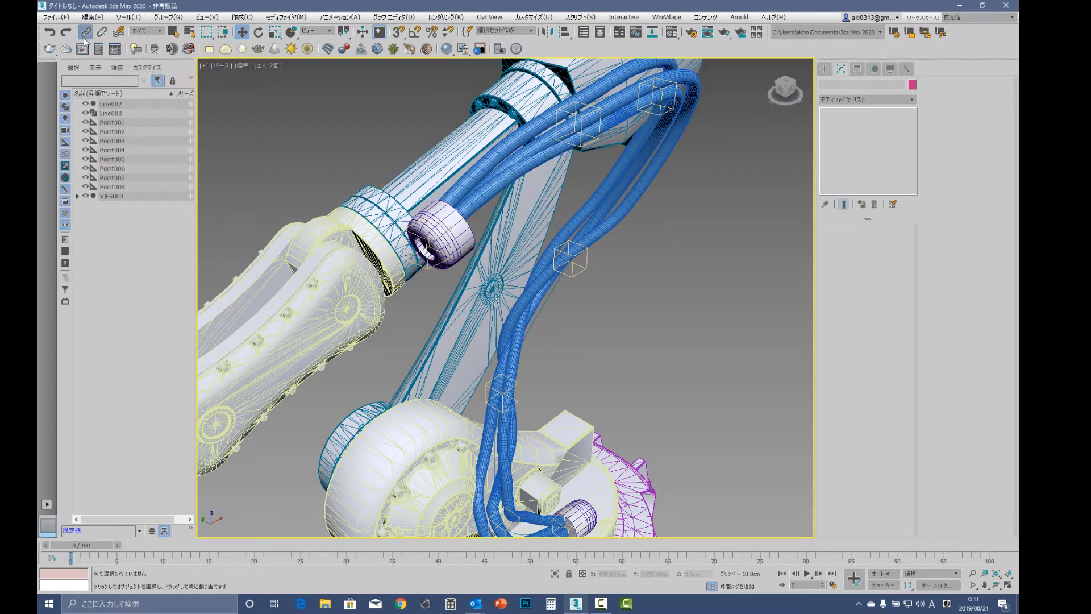
click(428, 270)
drag(474, 251, 480, 251)
Link the two helpers near the upper bend to the elbow housing and the next helper down to the lower arm
middle_drag(562, 217, 527, 288)
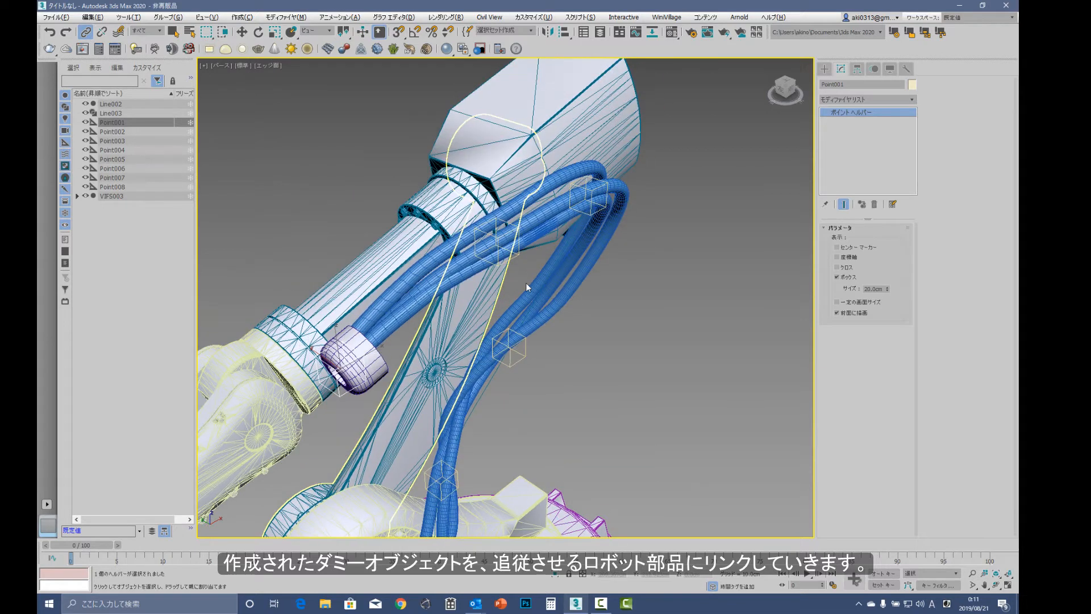
click(498, 238)
drag(613, 183, 592, 121)
drag(513, 366, 476, 318)
Link the helper near the lower arm's bottom to the lower arm and the lower-bend helper to the shoulder part
middle_drag(576, 373, 628, 209)
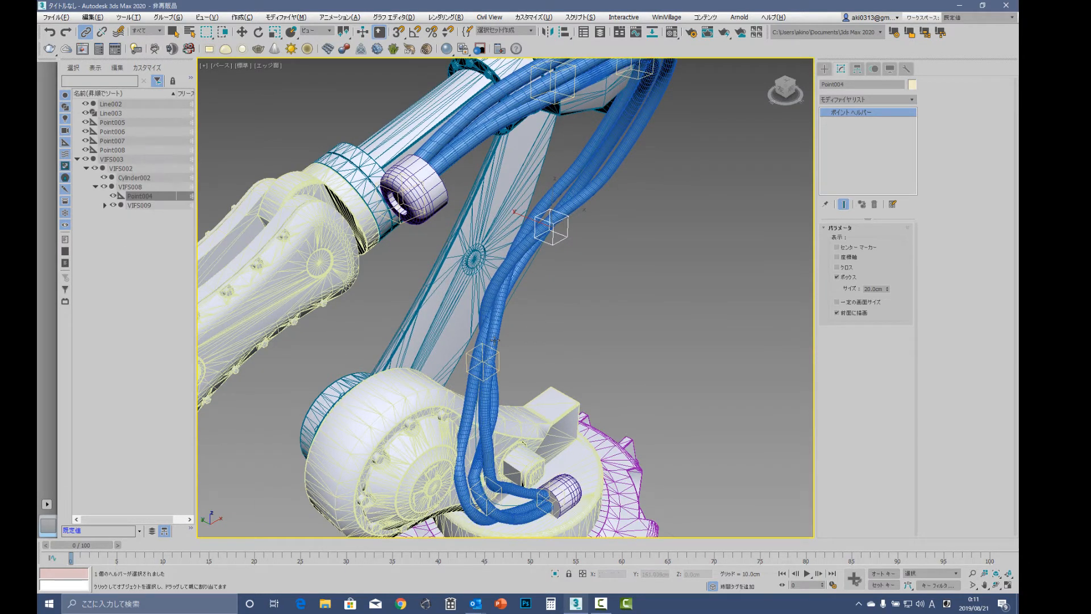
drag(471, 352, 459, 325)
middle_drag(568, 229, 580, 190)
drag(501, 459, 406, 434)
Link the helper at the base end of the cables to the cylindrical cable socket beside it
middle_drag(551, 506, 534, 422)
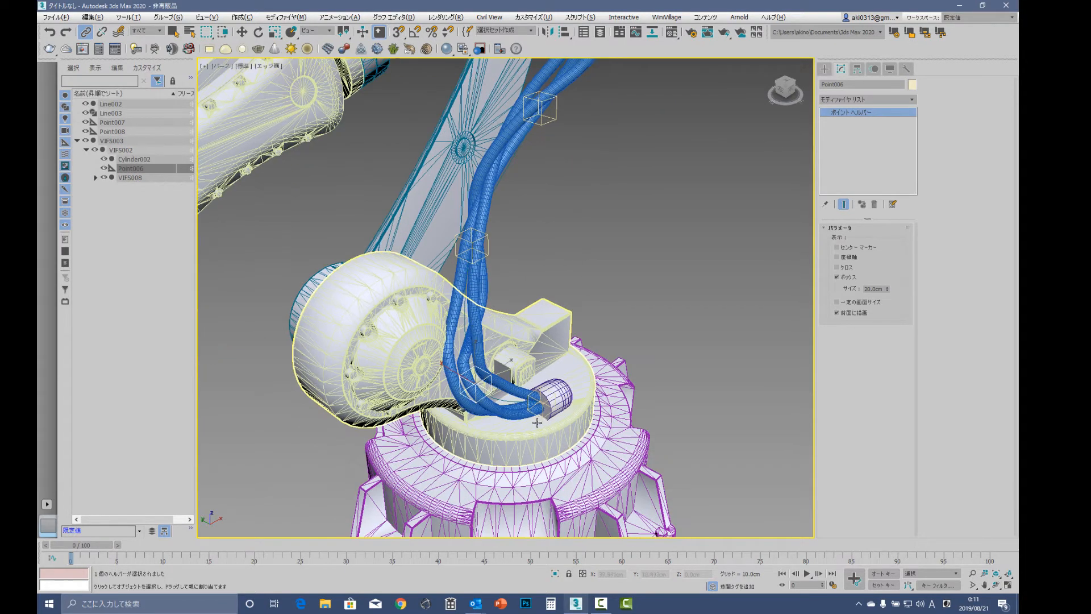
click(536, 426)
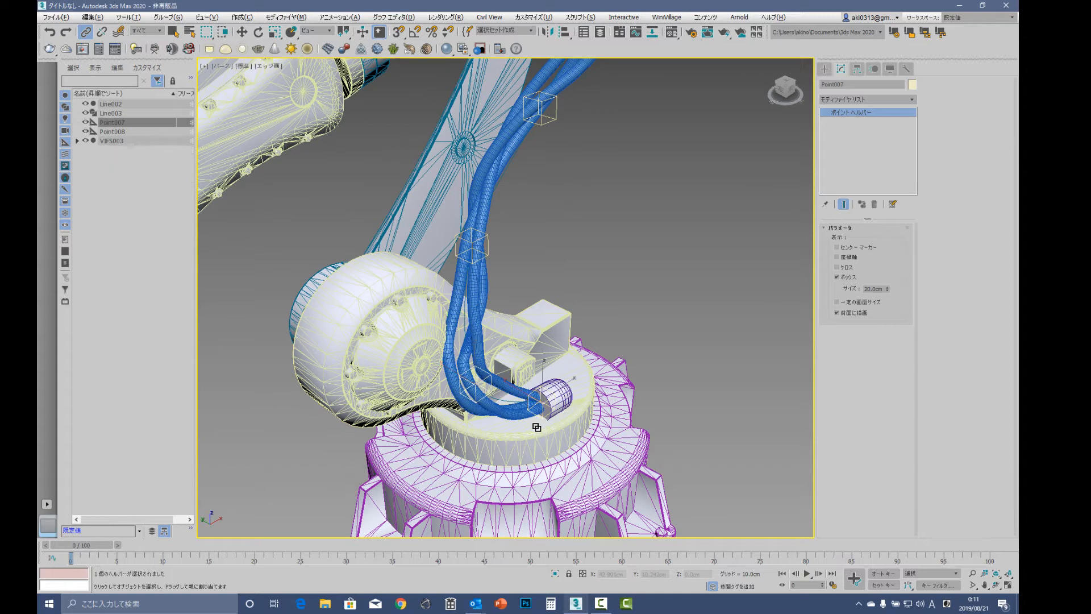
click(575, 402)
Rotate the elbow housing at the top of the arm to test how the cables follow
alt+middle_drag(555, 342, 495, 318)
middle_drag(508, 280, 425, 384)
scroll(427, 383, down, 3)
middle_drag(501, 295, 587, 283)
click(600, 143)
right_click(603, 142)
click(631, 159)
mouse_move(630, 166)
mouse_down()
mouse_move(641, 227)
mouse_move(606, 141)
mouse_move(618, 180)
mouse_up()
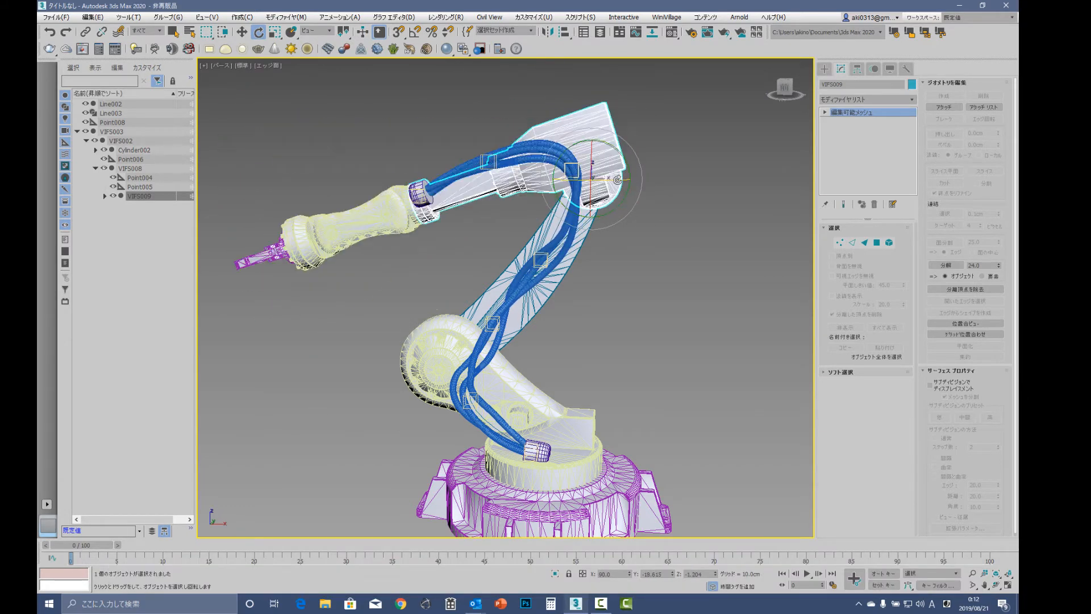
Test the cables by rotating the lower arm and swivelling the shoulder part on the base
click(392, 217)
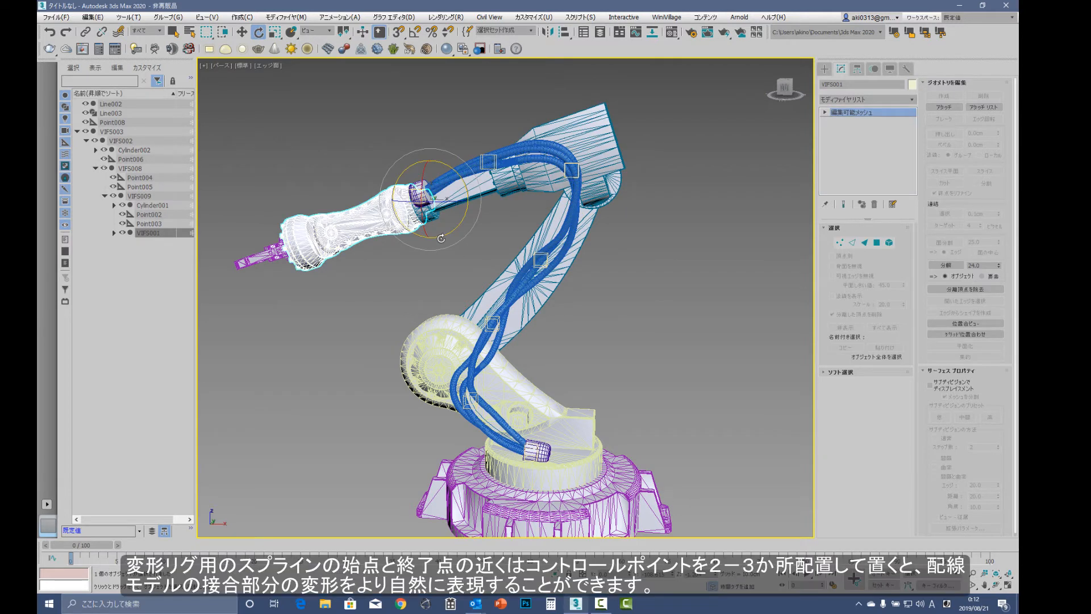
click(541, 297)
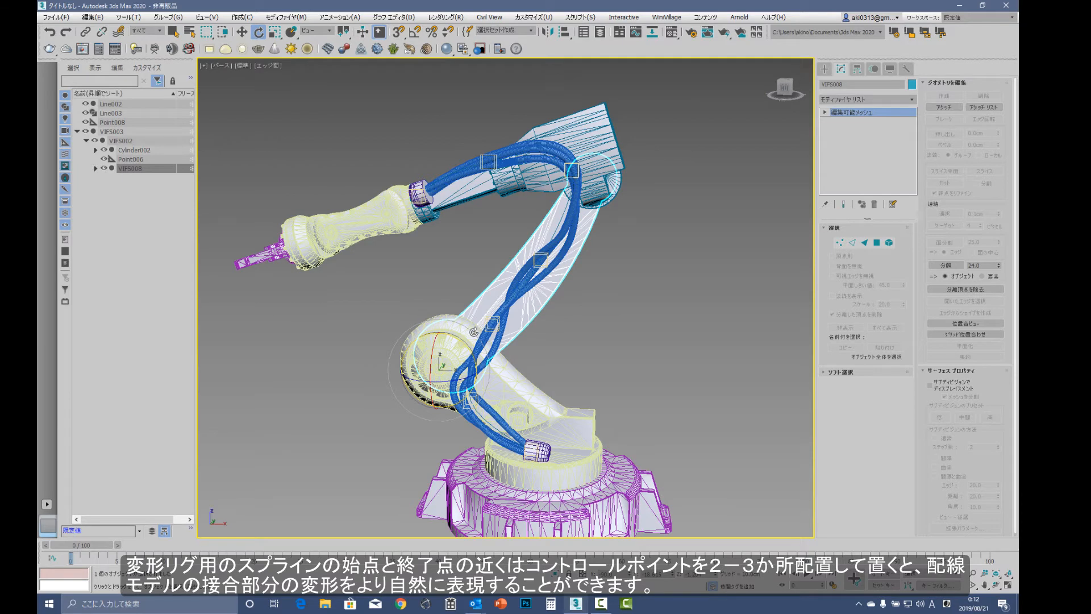
drag(469, 330, 451, 344)
click(530, 478)
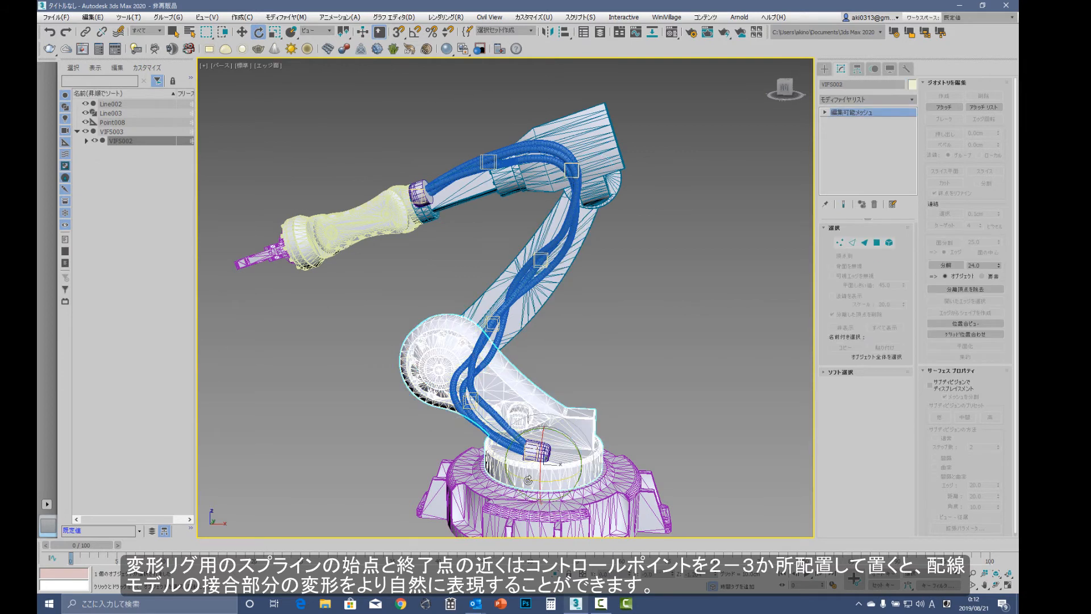
drag(528, 477, 586, 484)
Set the reference coordinate system to Local (ローカル) and rotate the elbow housing about -43° and the lower arm about -58° around their local Z axes
click(560, 133)
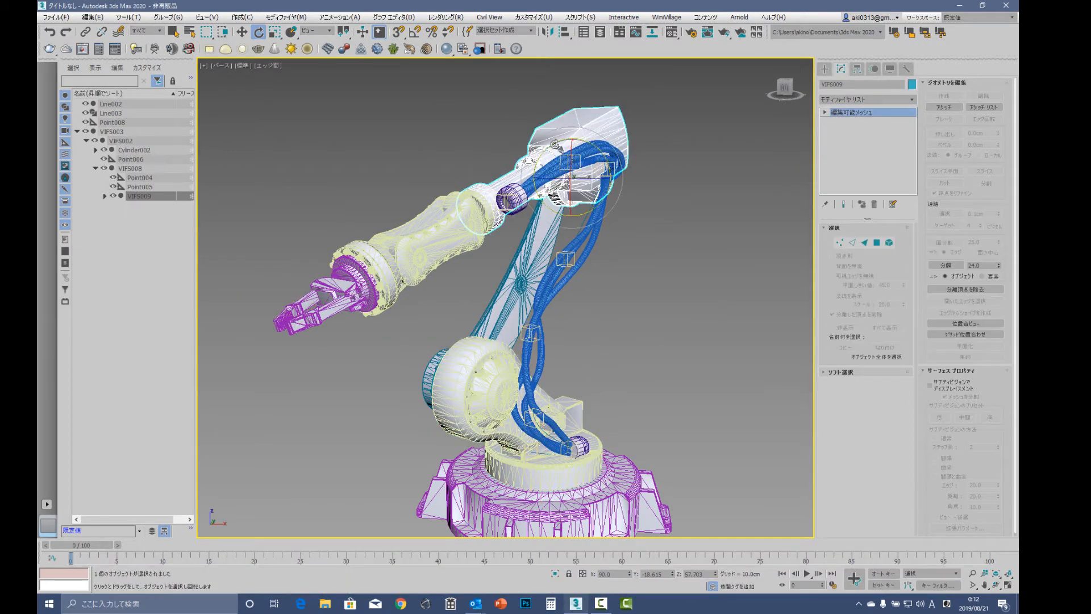
click(327, 33)
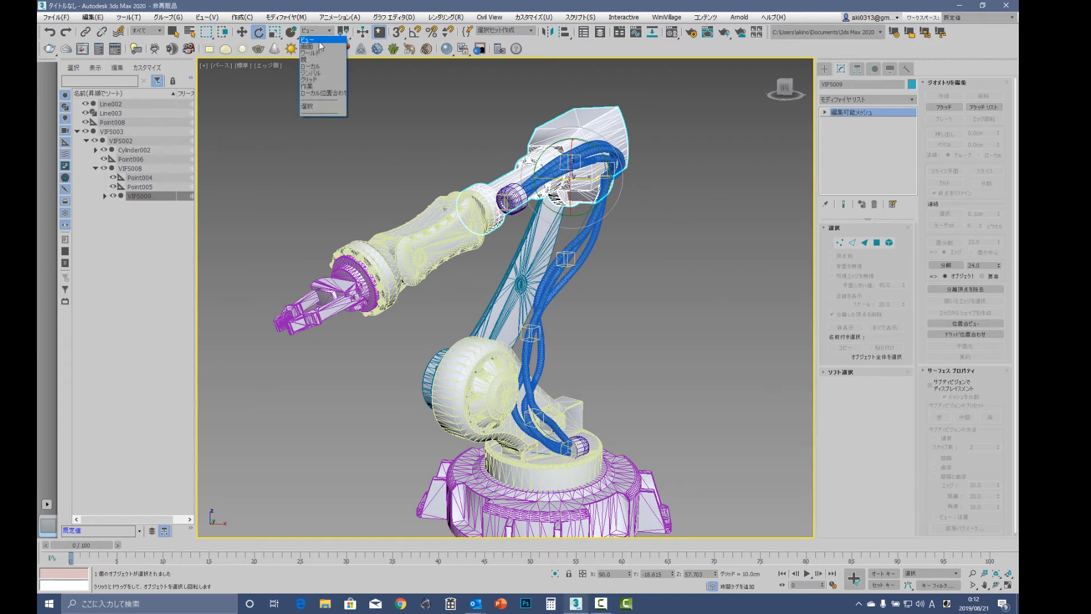
click(319, 67)
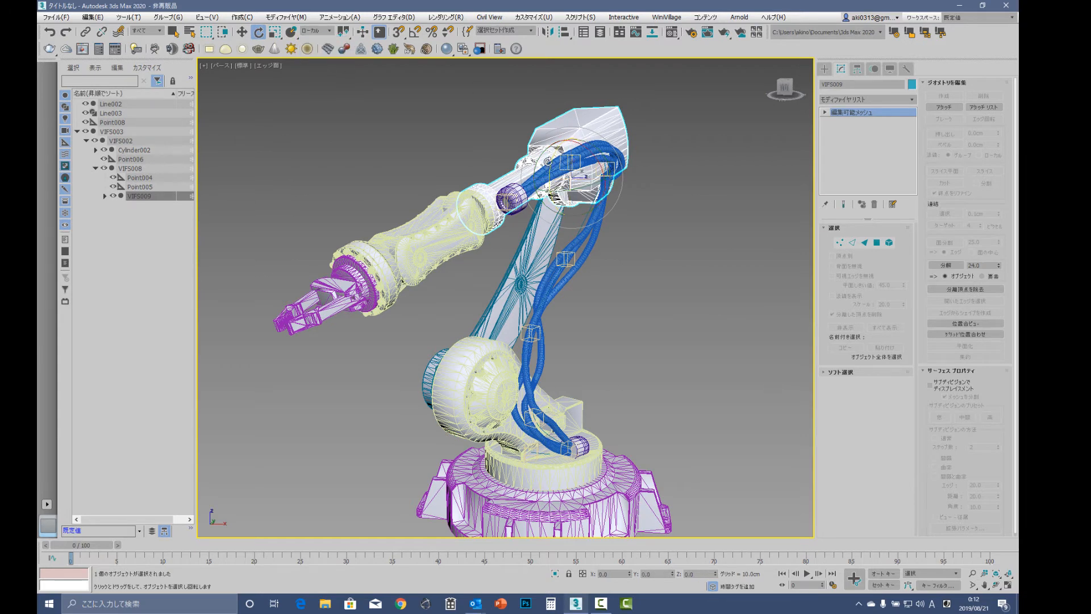
drag(554, 163, 559, 126)
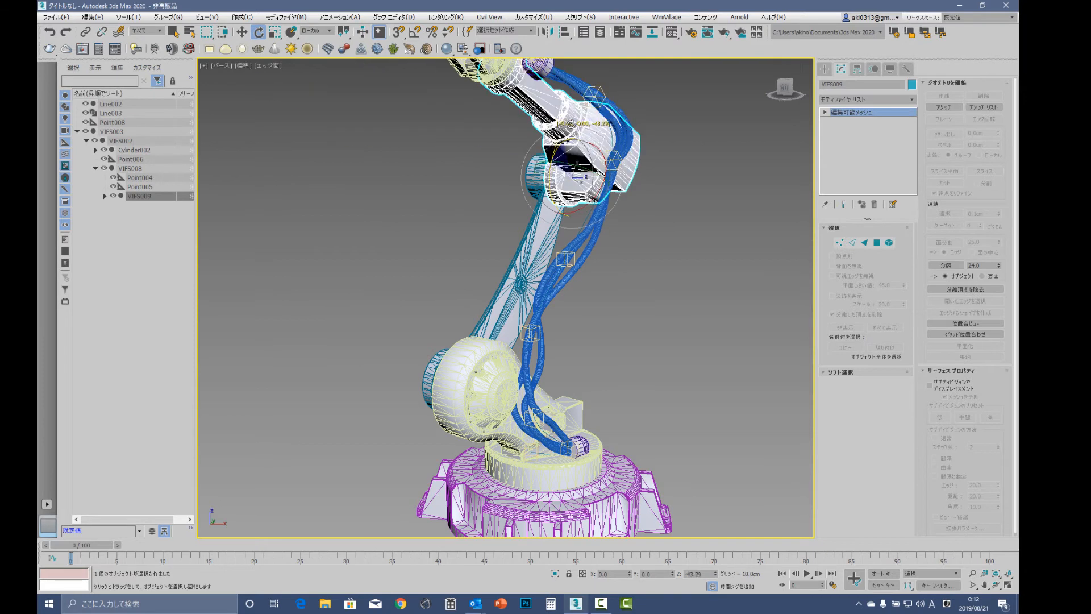
click(544, 242)
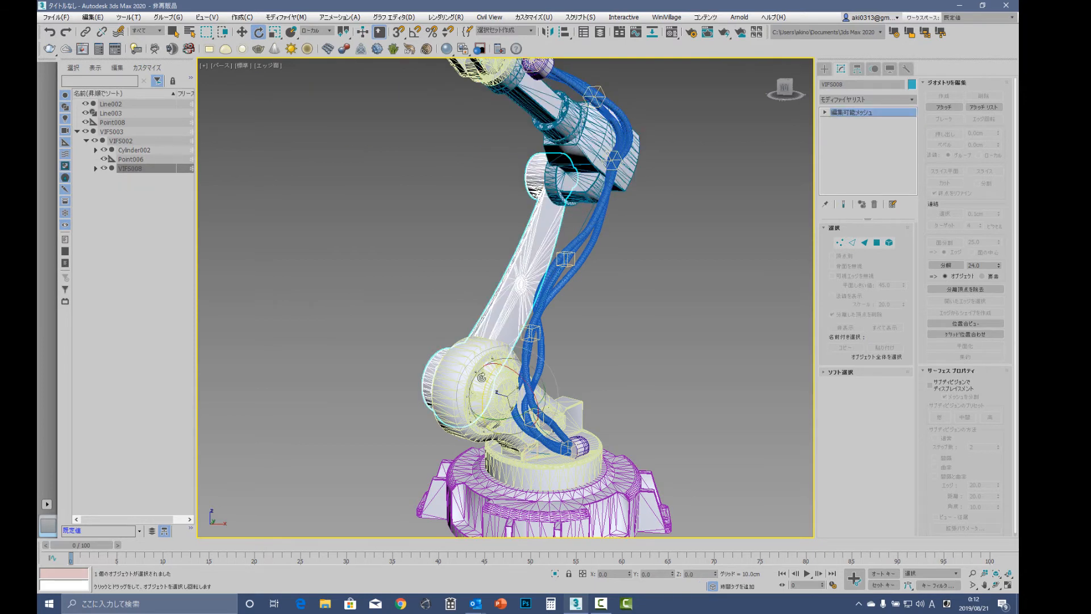
drag(487, 385, 471, 442)
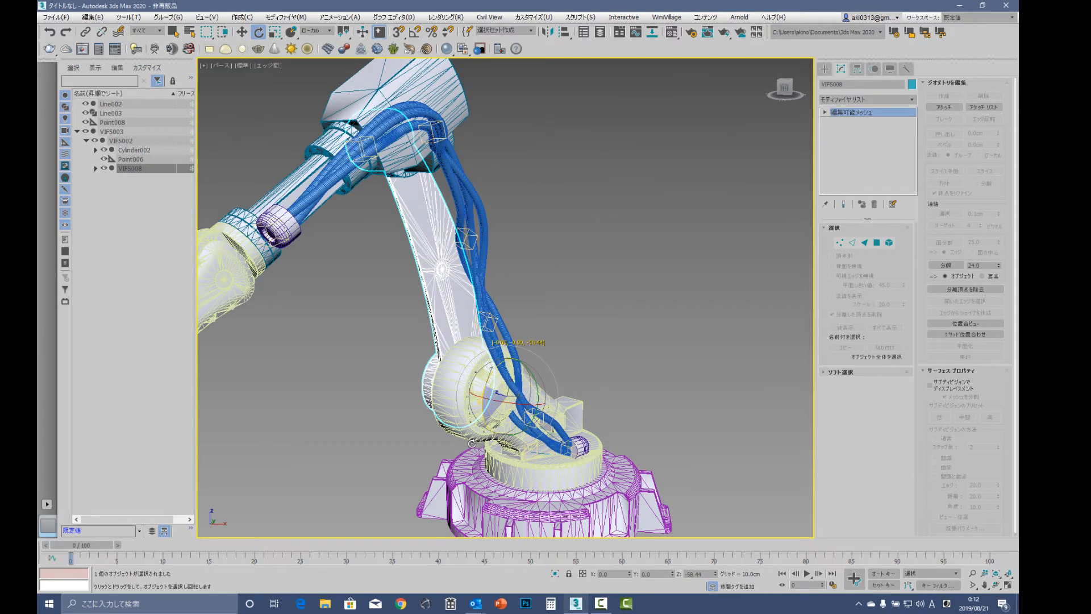
Move the lower-bend helper toward the cable socket and the lower arm's bottom helper outward in Local (ローカル) coordinates to correct the cable deformation
scroll(599, 441, up, 5)
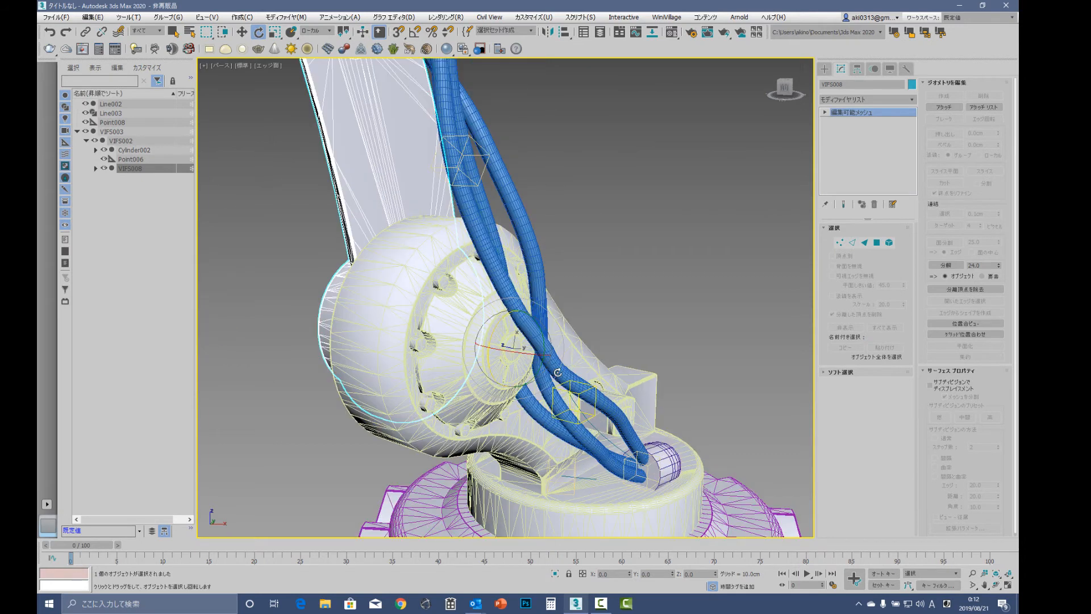
right_click(684, 229)
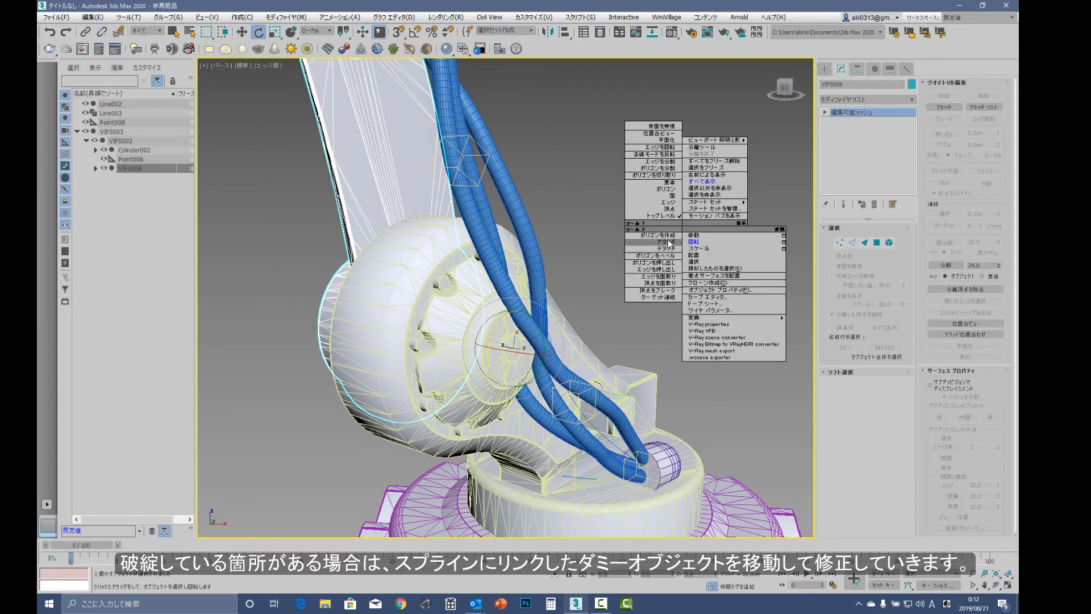
click(694, 234)
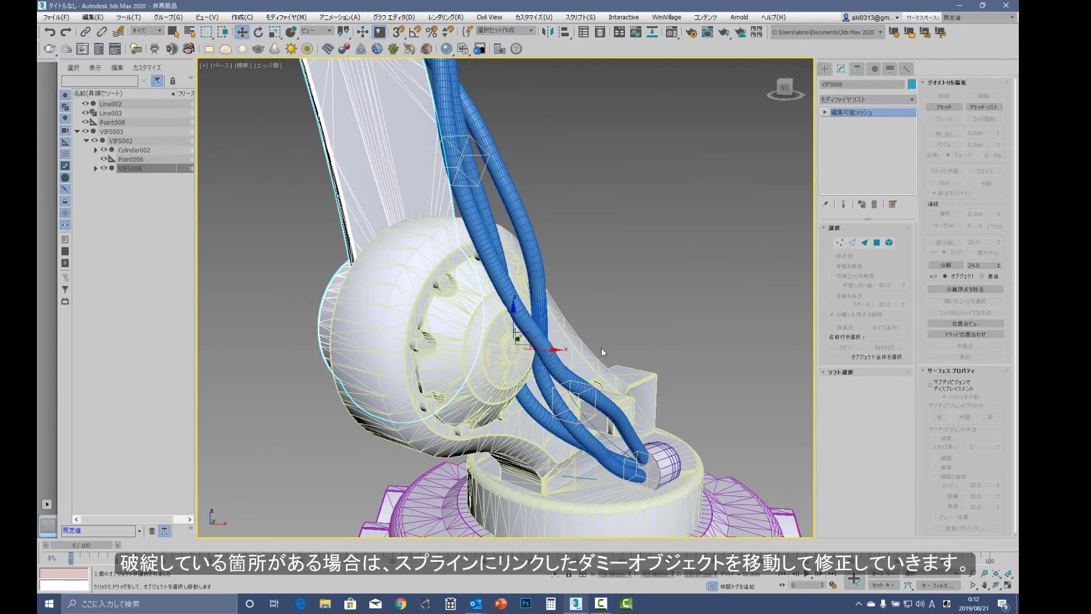
click(560, 392)
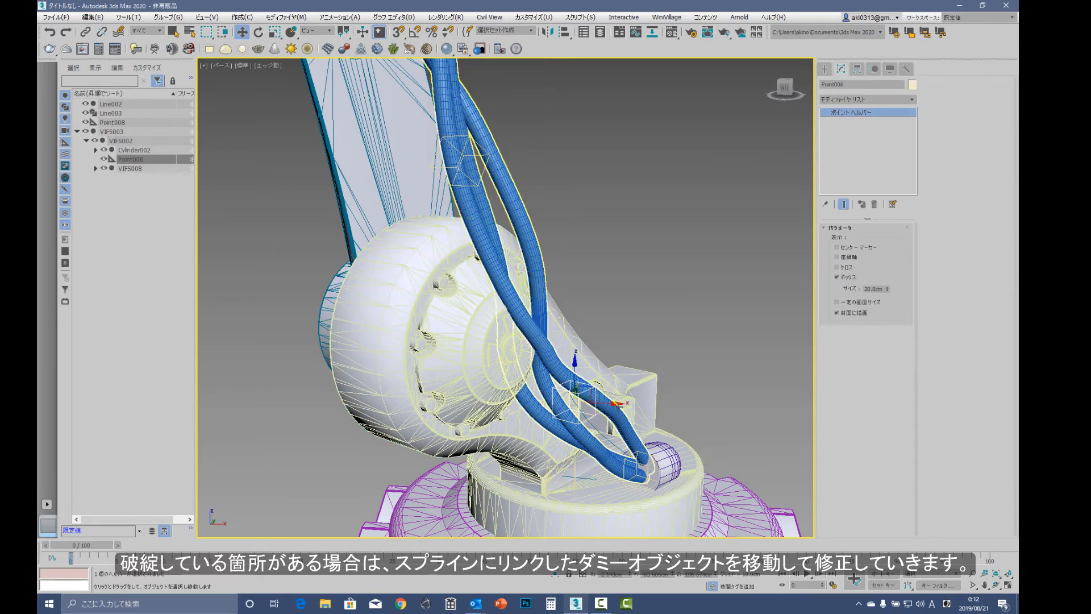
click(318, 31)
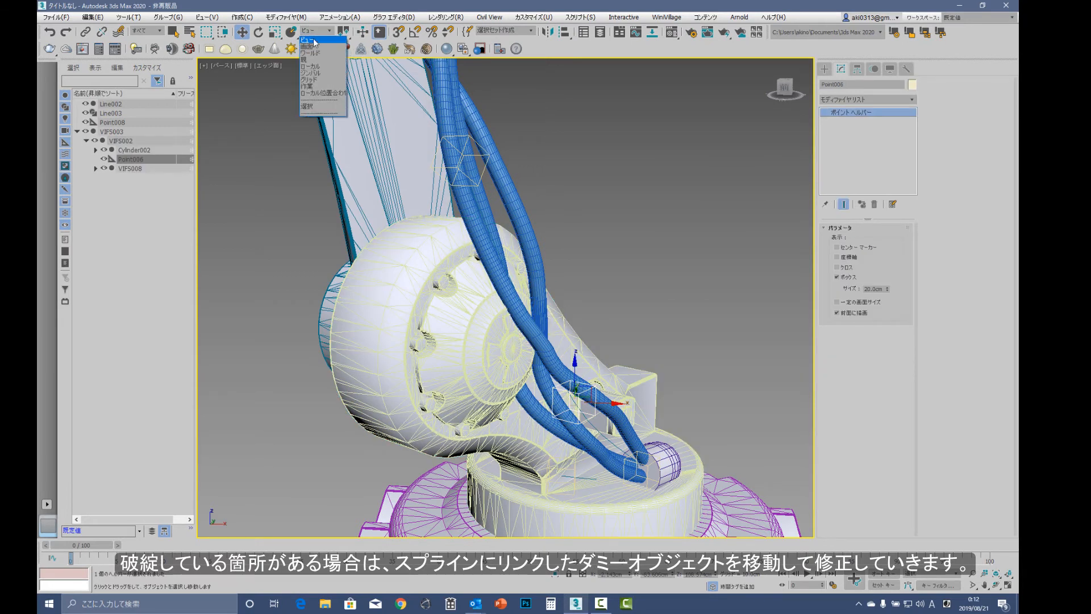
click(315, 67)
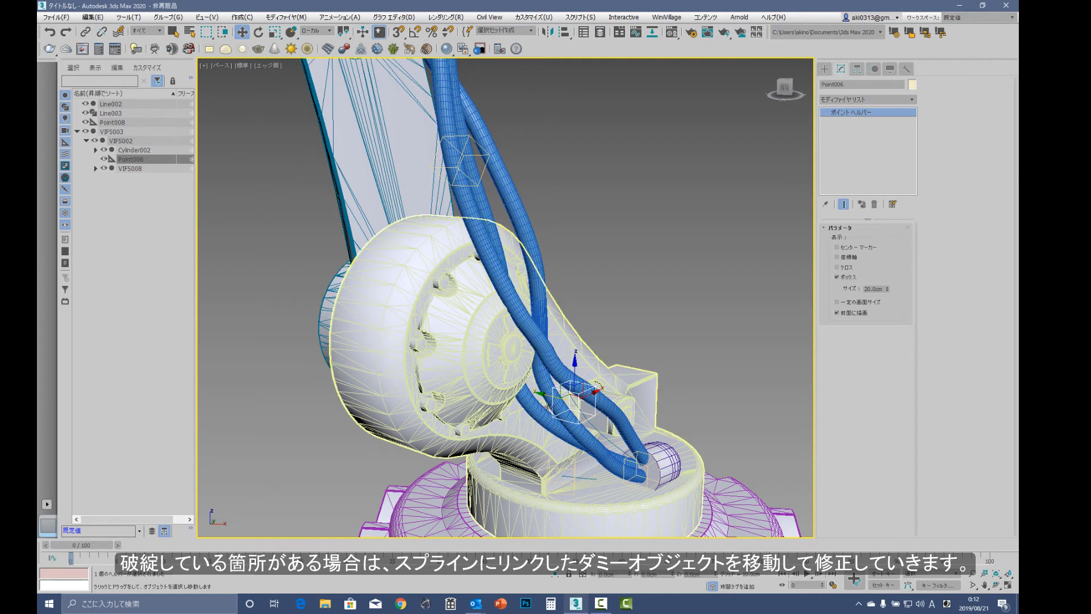
drag(547, 396, 612, 431)
click(456, 164)
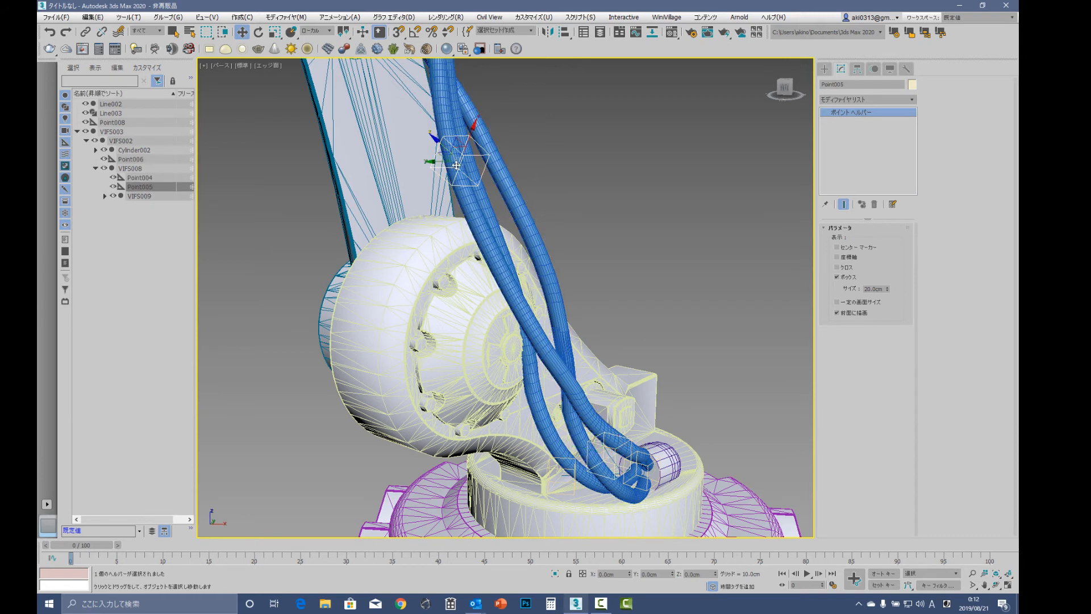
drag(440, 160, 465, 160)
Rotate the shoulder part on the purple base to check the corrected cables from another arm direction
middle_drag(589, 190, 613, 222)
scroll(625, 225, down, 4)
middle_drag(652, 185, 655, 226)
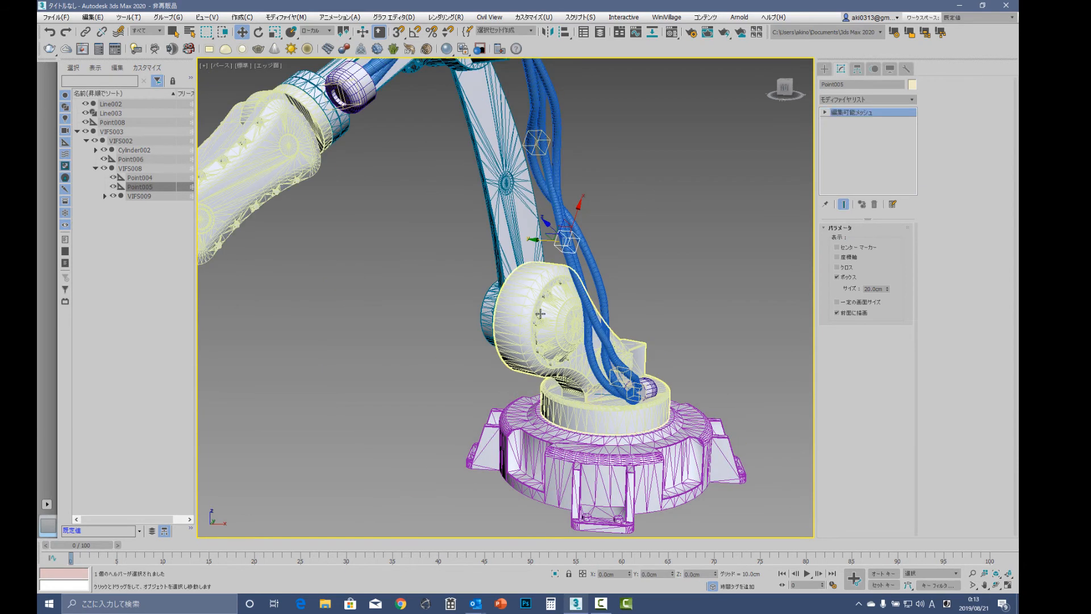
click(589, 418)
right_click(591, 437)
click(614, 451)
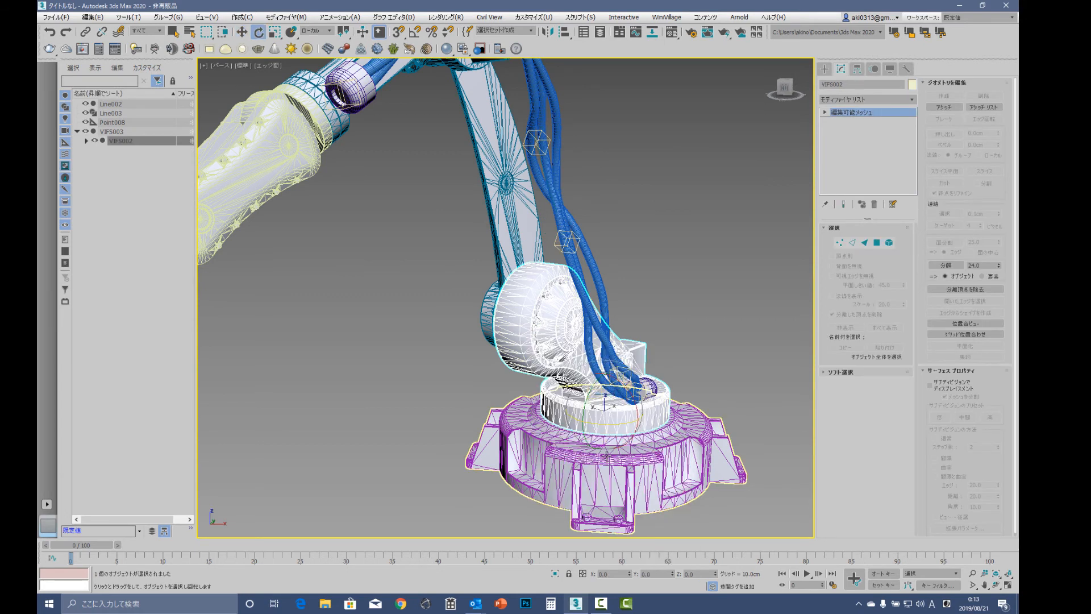
drag(616, 425, 566, 419)
Rotate the elbow housing to raise the forearm and test the upper part of the cables
middle_drag(450, 215, 605, 245)
scroll(605, 244, down, 3)
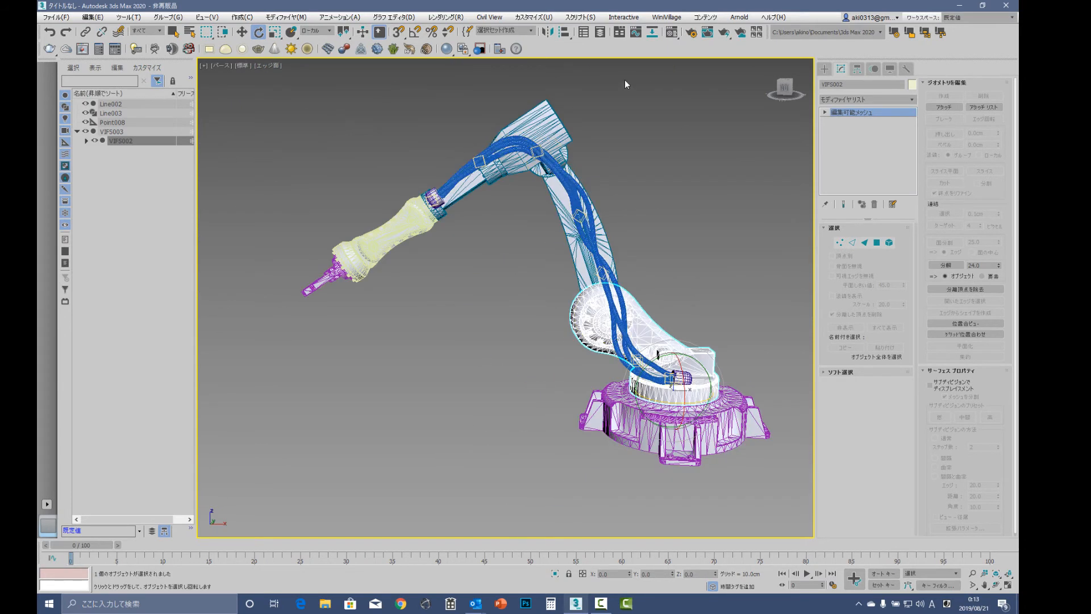
click(556, 119)
drag(568, 124, 605, 204)
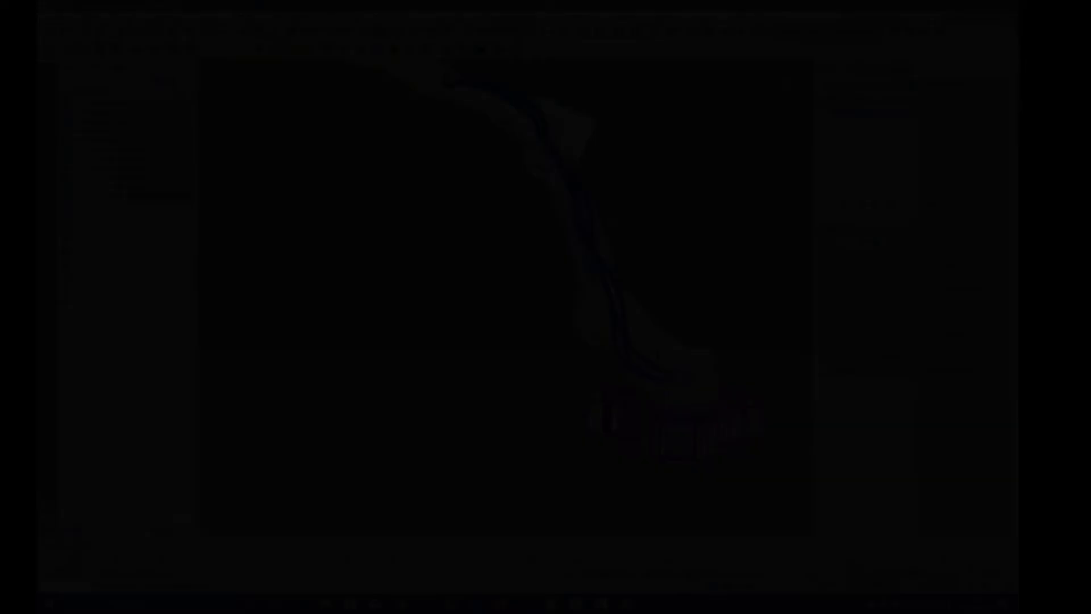